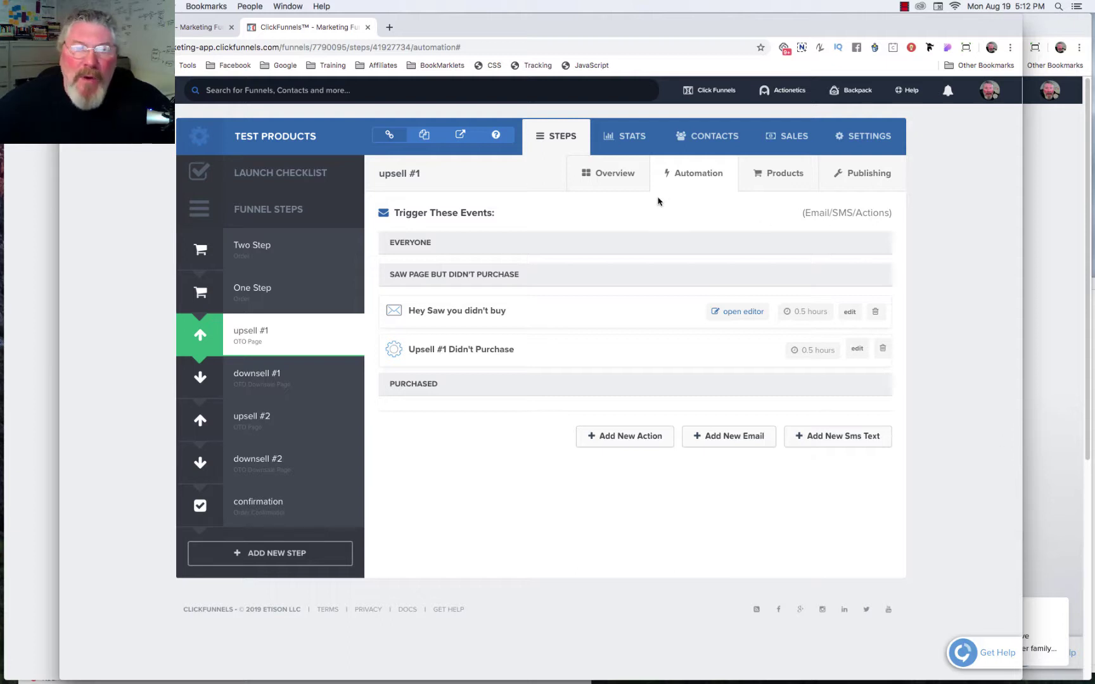
Open the Two Step order page's products and start adding a new product
{"action": "left_click", "coordinate": [249, 248]}
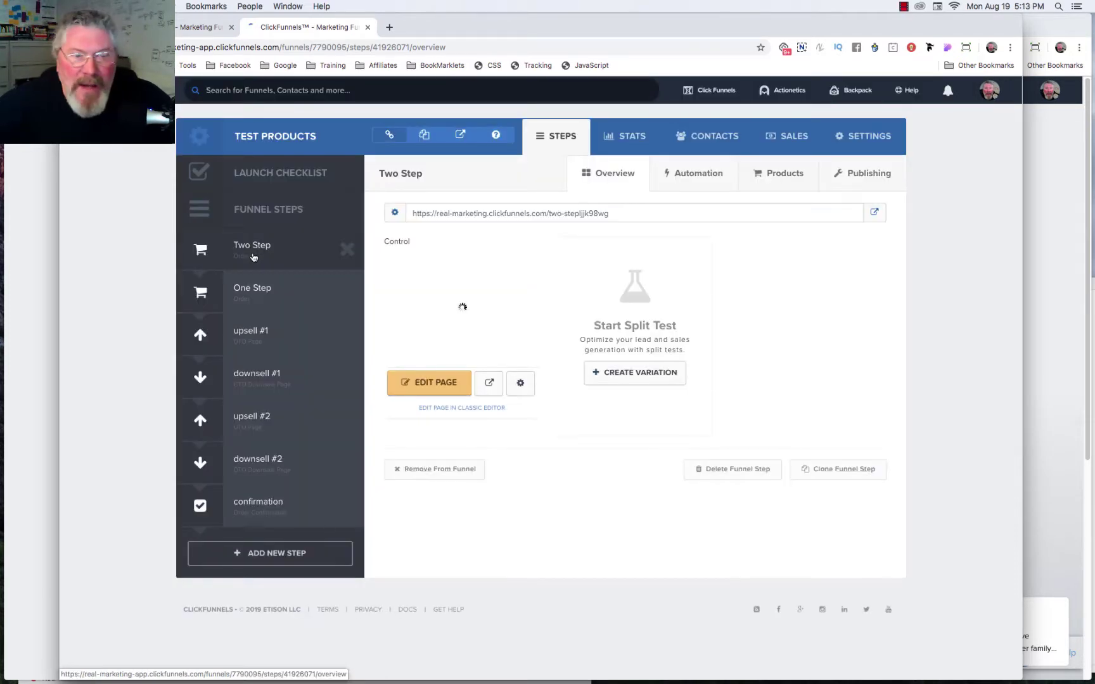
{"action": "left_click", "coordinate": [779, 178]}
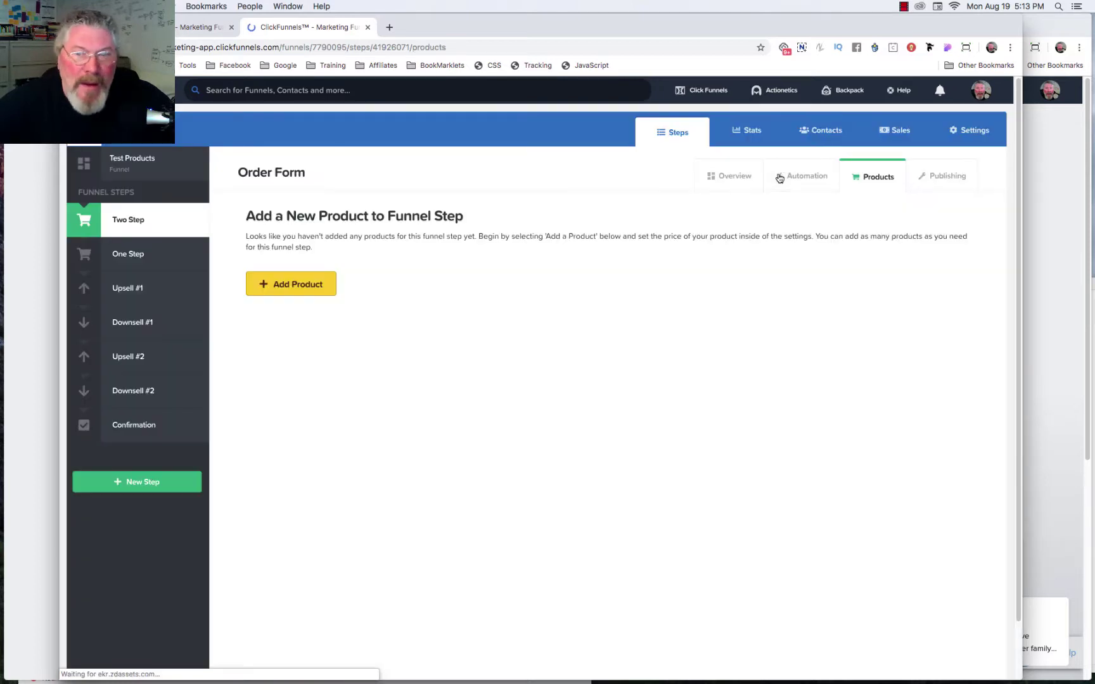
{"action": "left_click", "coordinate": [275, 287]}
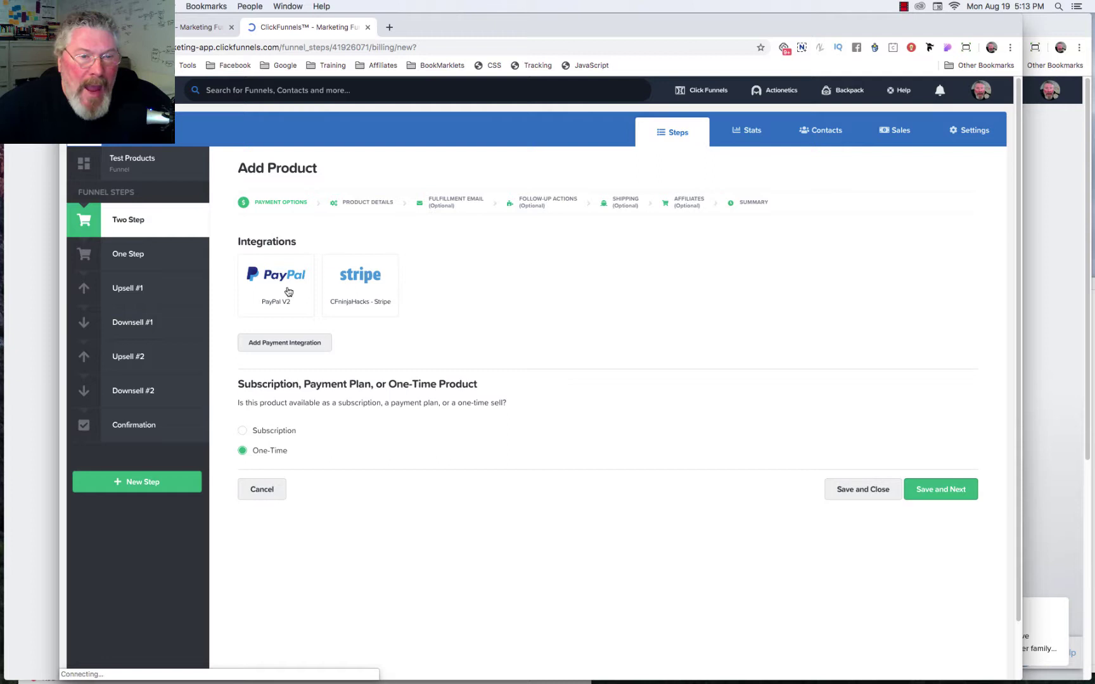
{"action": "left_click", "coordinate": [361, 287]}
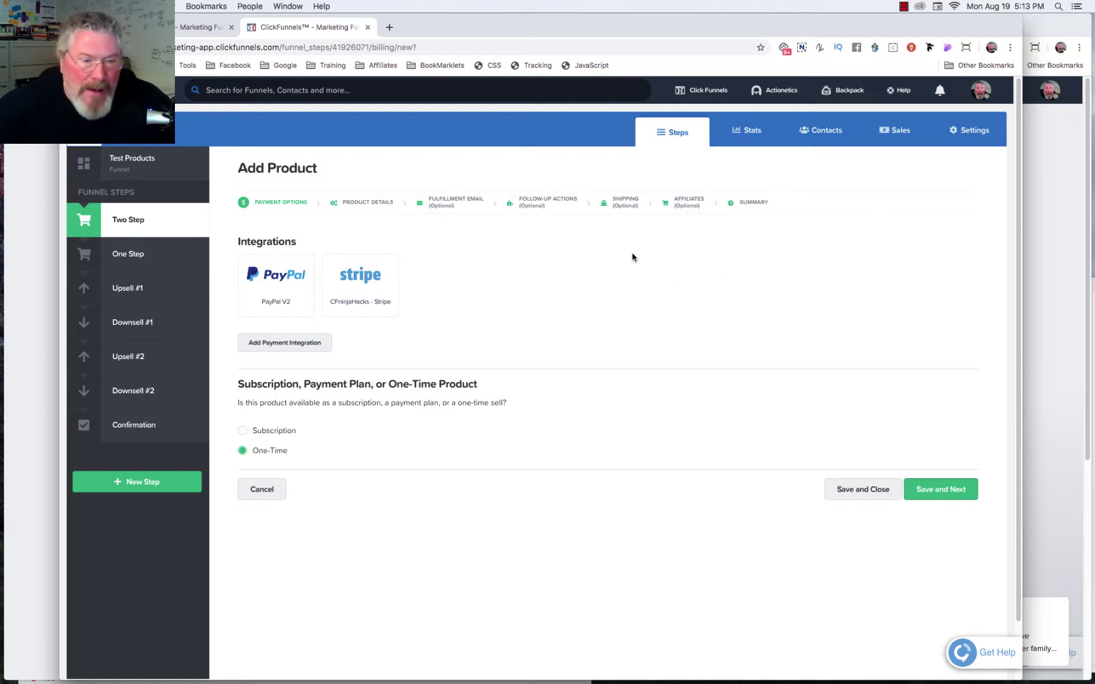
Choose Stripe for a one-time payment and save the payment options
{"action": "left_click", "coordinate": [378, 295]}
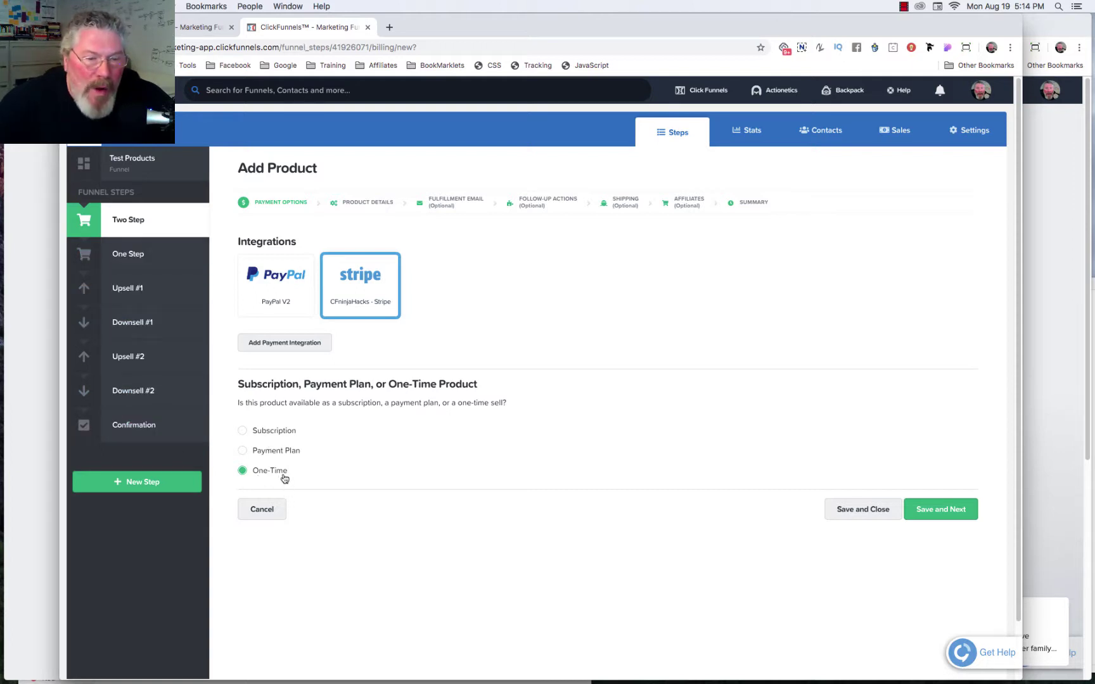
{"action": "left_click", "coordinate": [944, 511]}
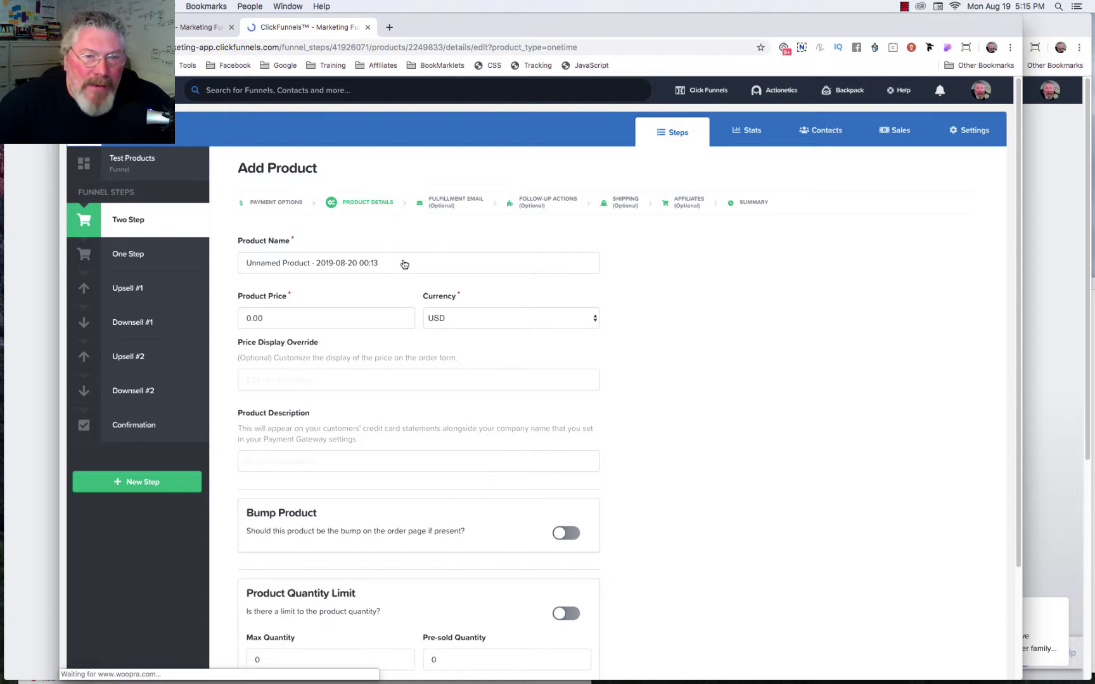
Name the product '2-step #1' and set its price to 37 USD
{"action": "left_click", "coordinate": [394, 260]}
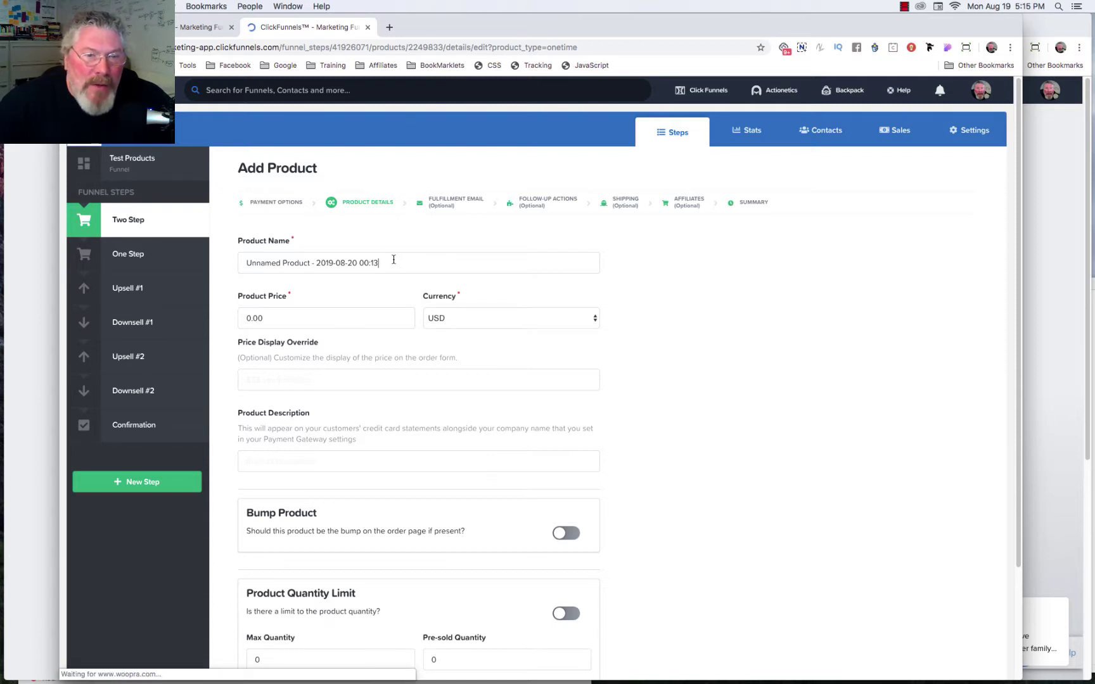
{"action": "triple_click", "coordinate": [277, 259]}
{"action": "type", "text": "2-step"}
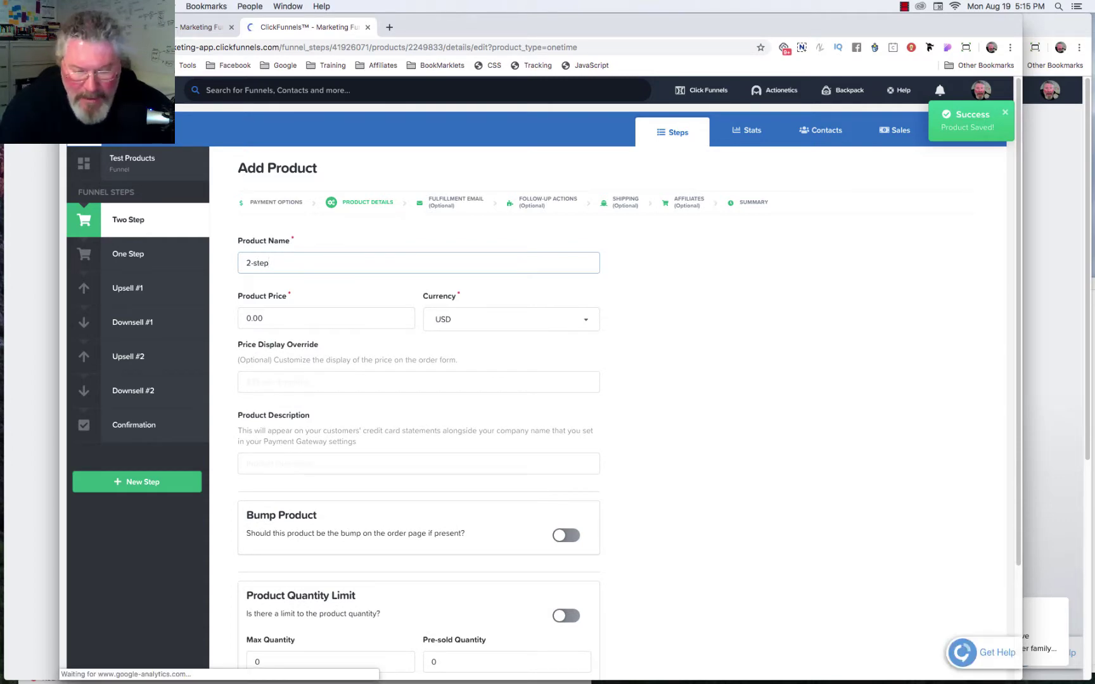
{"action": "type", "text": " #1"}
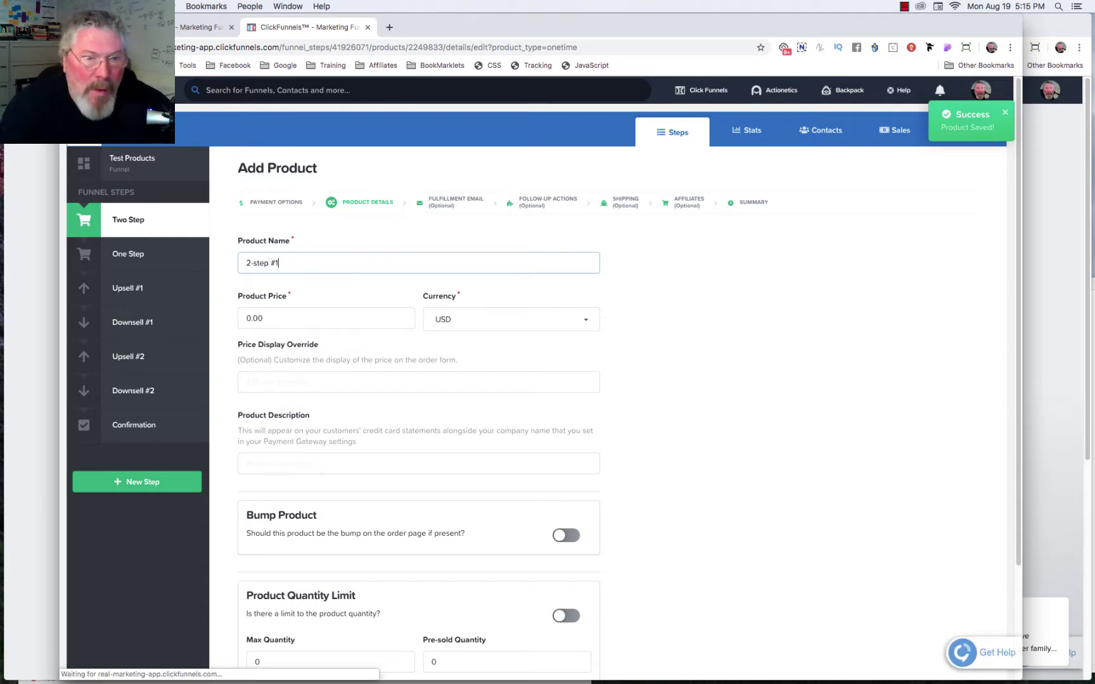
{"action": "double_click", "coordinate": [265, 318]}
{"action": "type", "text": "37"}
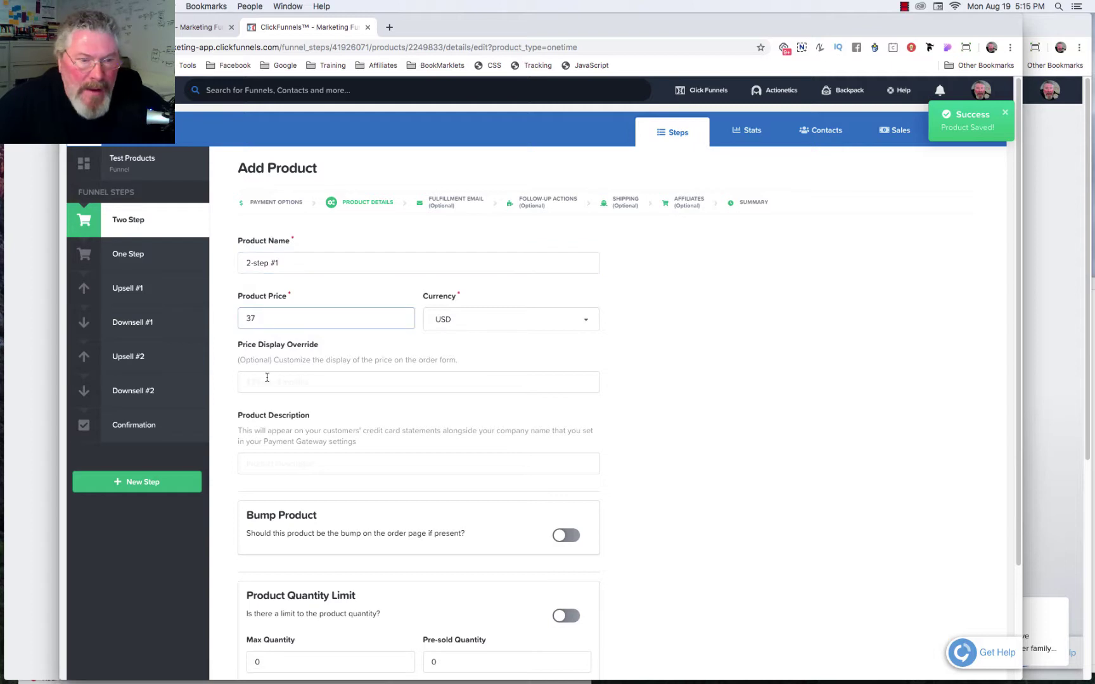
{"action": "left_click", "coordinate": [266, 378]}
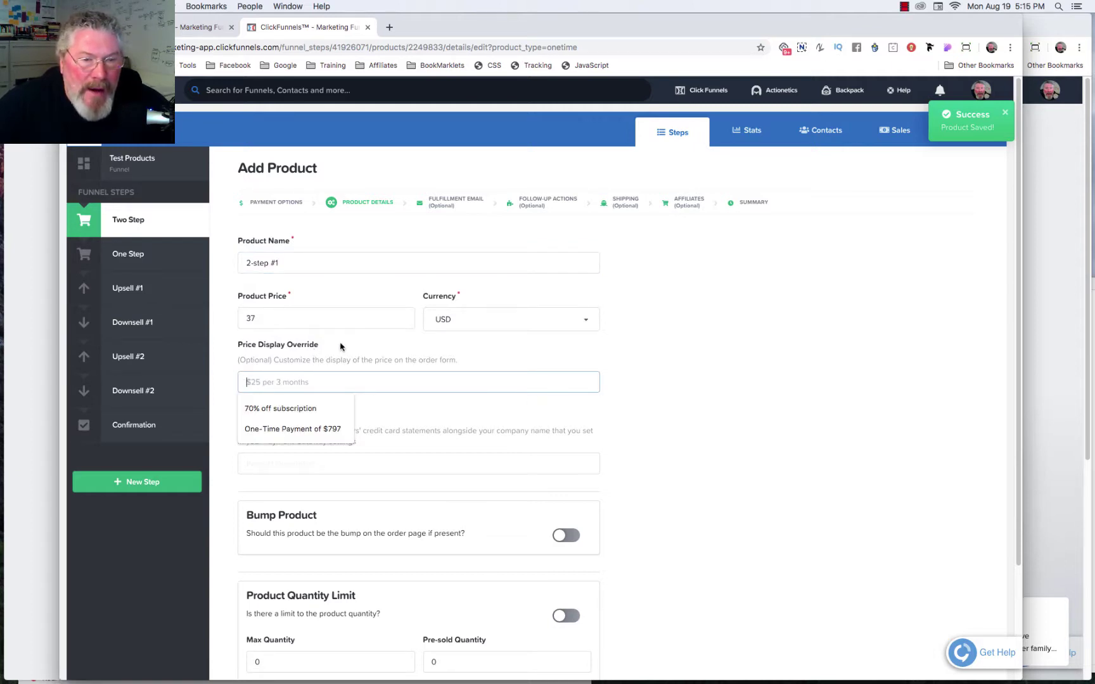
{"action": "key", "text": "Escape"}
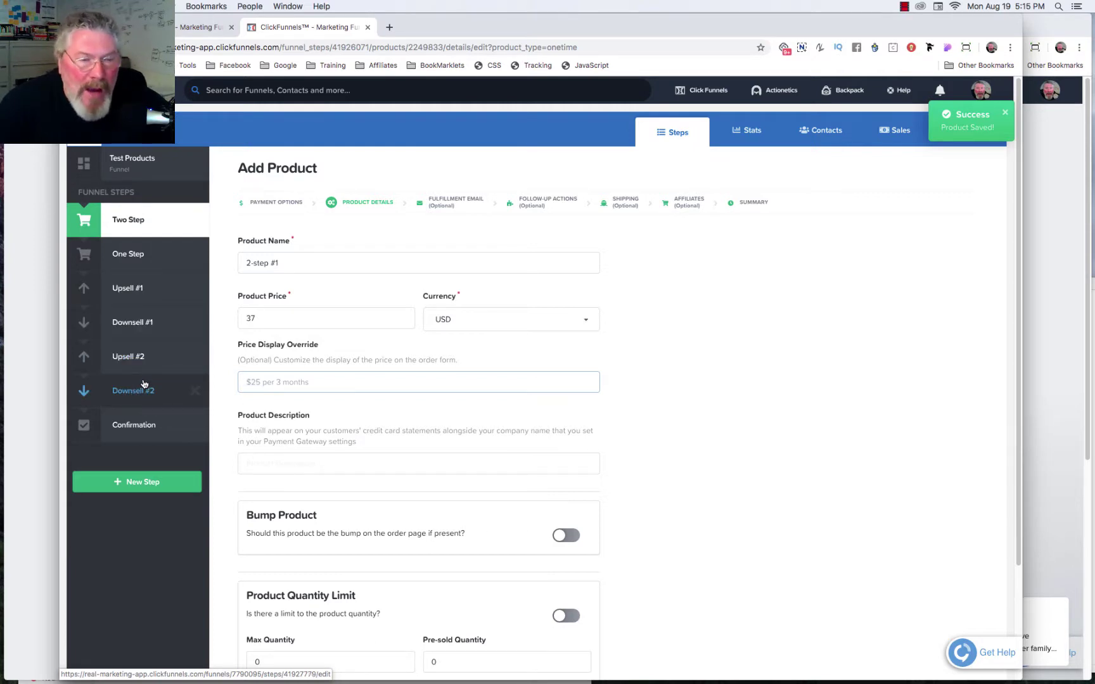
Enter 'desc' as the product description, leaving bump and quantity limit off
{"action": "left_click", "coordinate": [275, 461]}
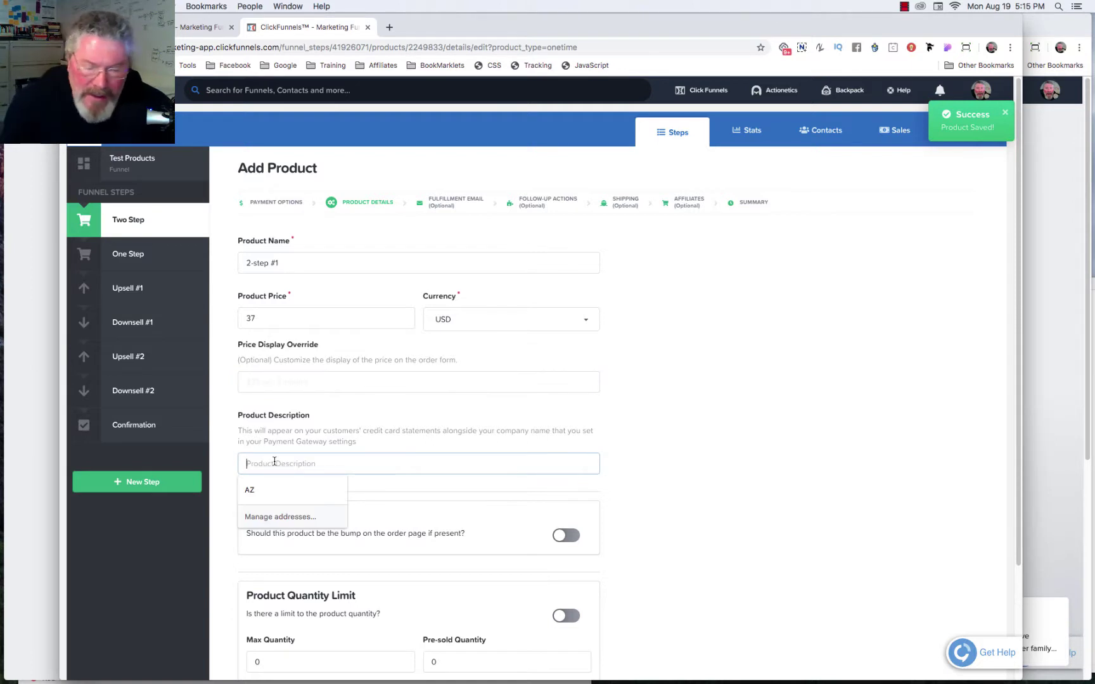
{"action": "type", "text": "desc"}
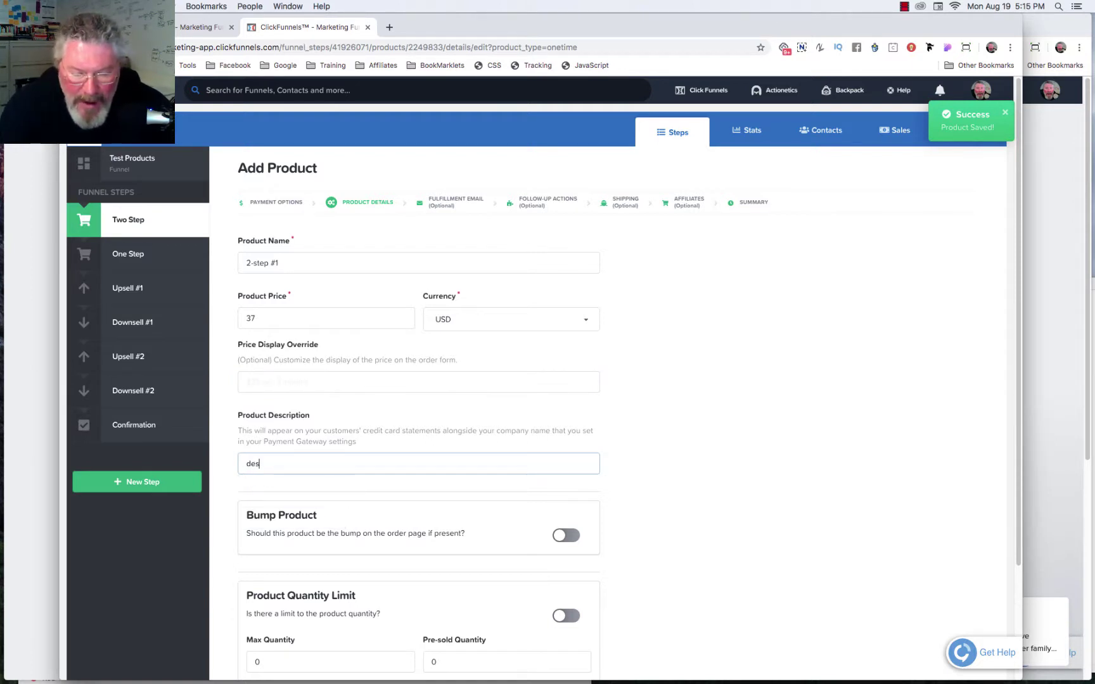
{"action": "left_click", "coordinate": [343, 455]}
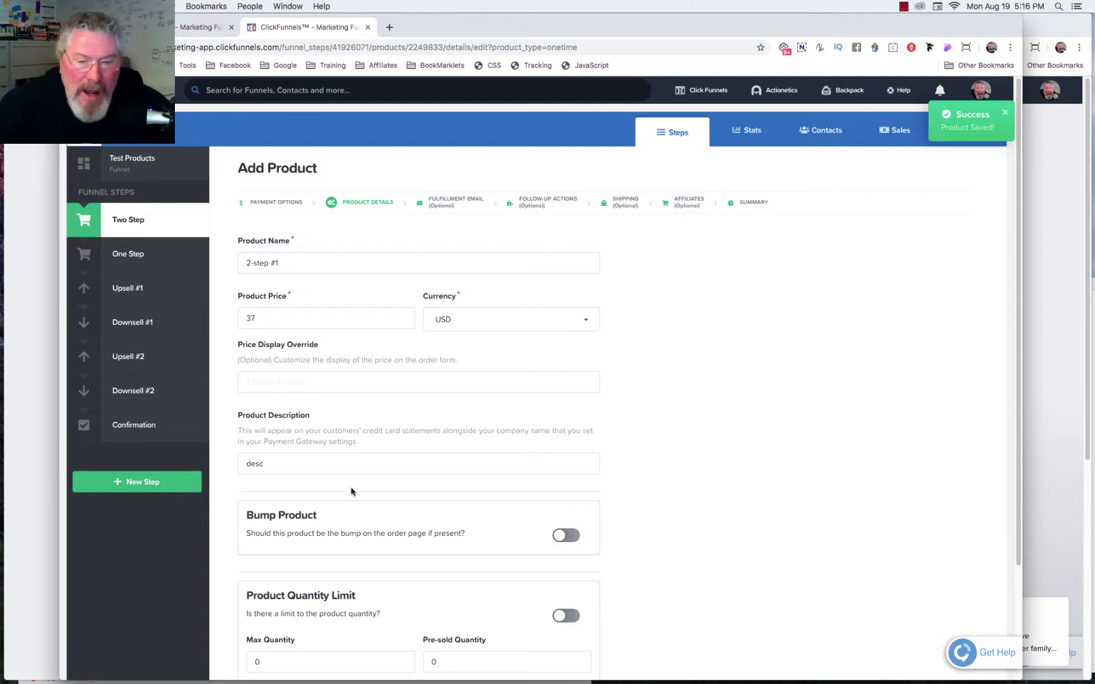
{"action": "scroll", "coordinate": [342, 472], "scroll_direction": "down", "scroll_amount": 2}
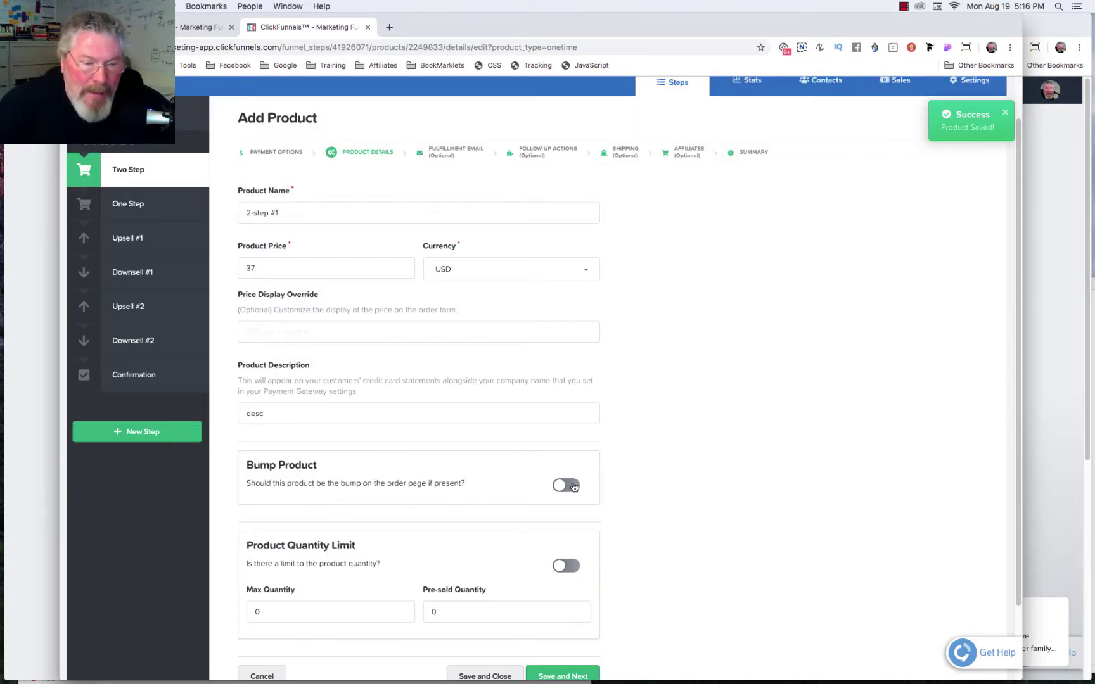
{"action": "scroll", "coordinate": [454, 482], "scroll_direction": "down", "scroll_amount": 3}
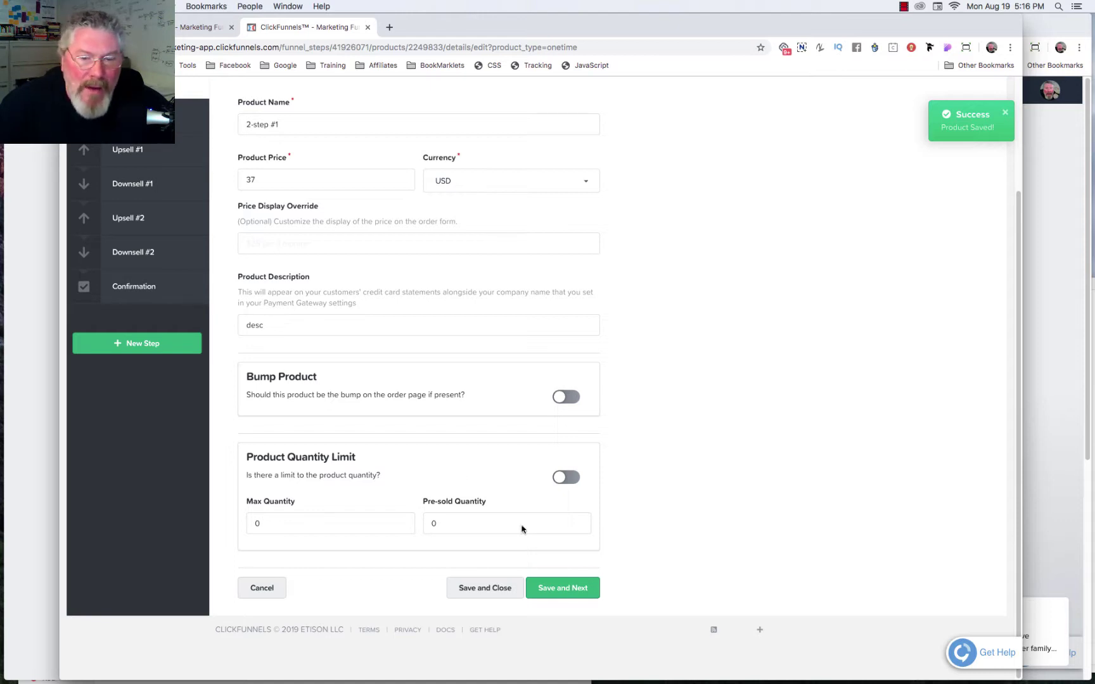
Save the product details and enable the fulfillment email with subject 'email subject line'
{"action": "left_click", "coordinate": [561, 589]}
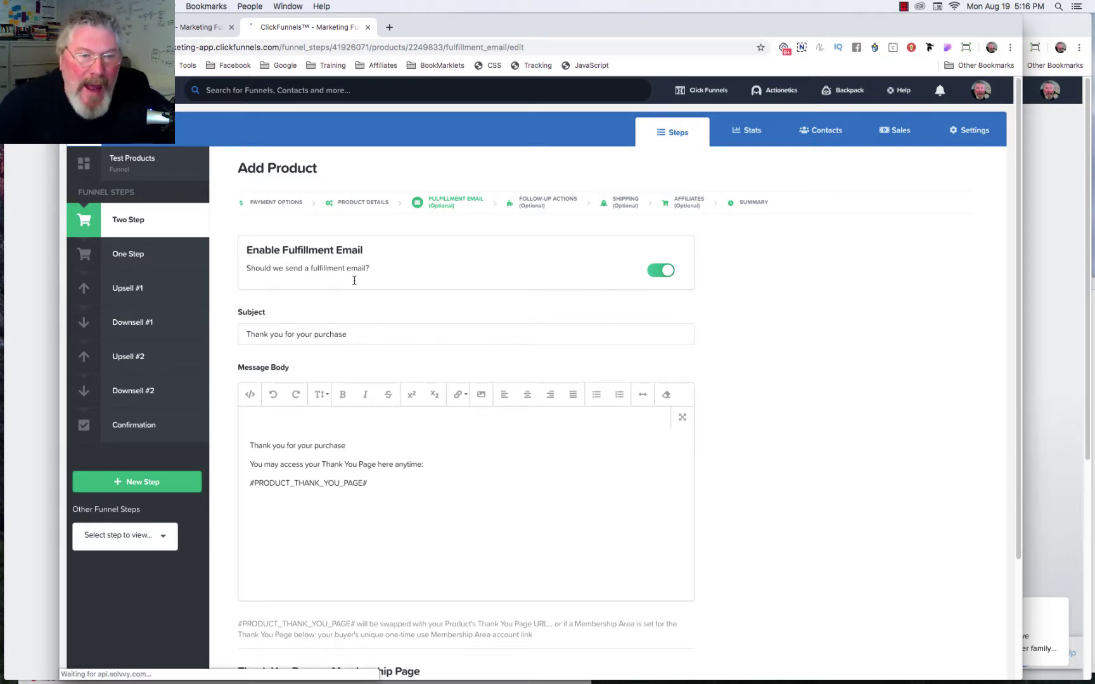
{"action": "left_click", "coordinate": [652, 276]}
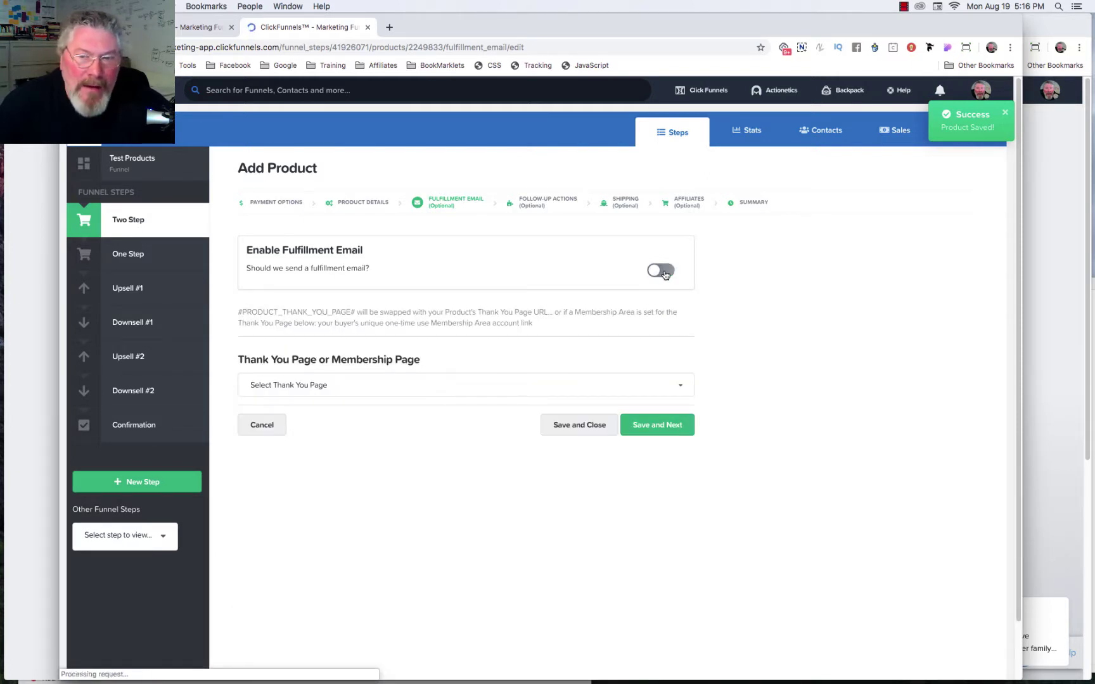
{"action": "left_click", "coordinate": [668, 272]}
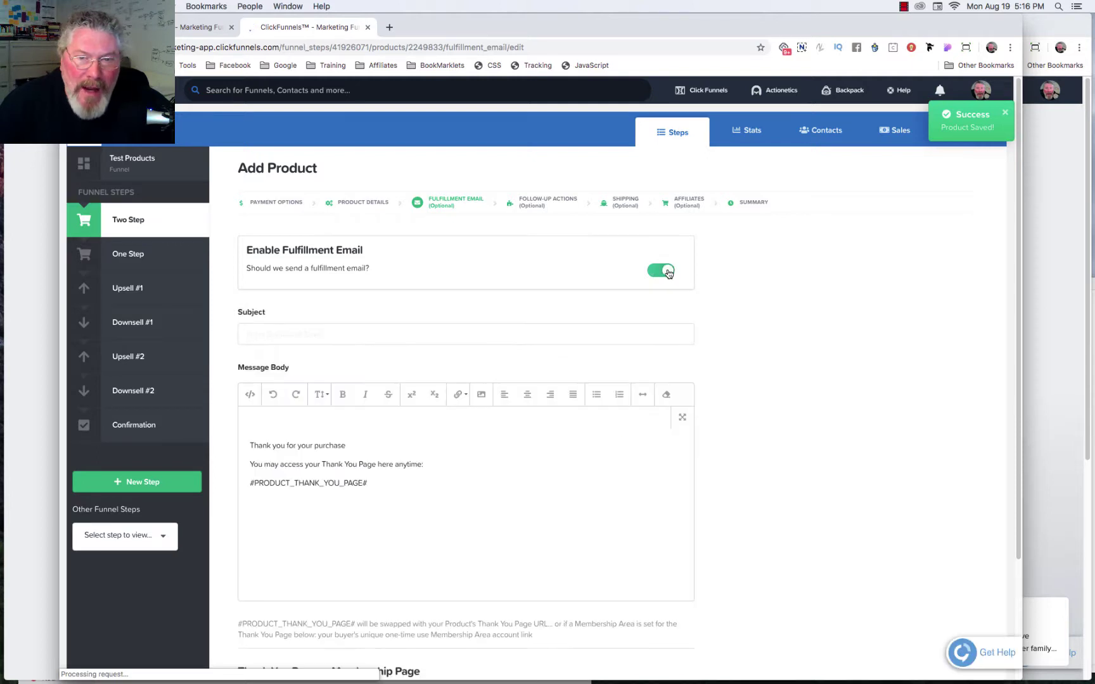
{"action": "left_click", "coordinate": [419, 333]}
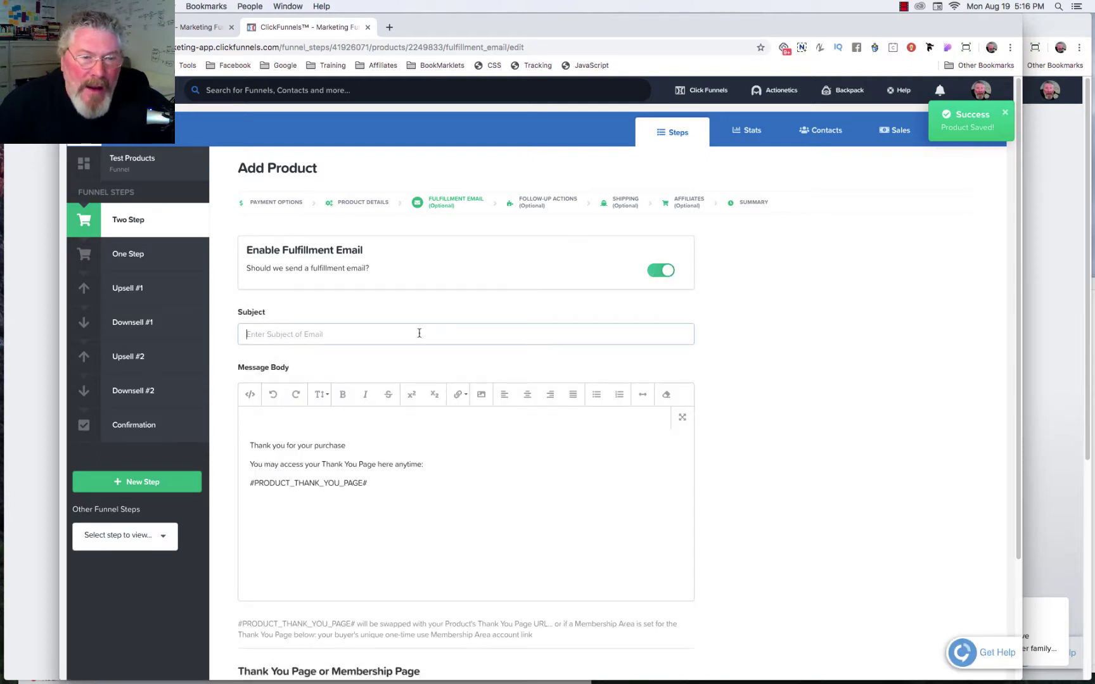
{"action": "type", "text": "email "}
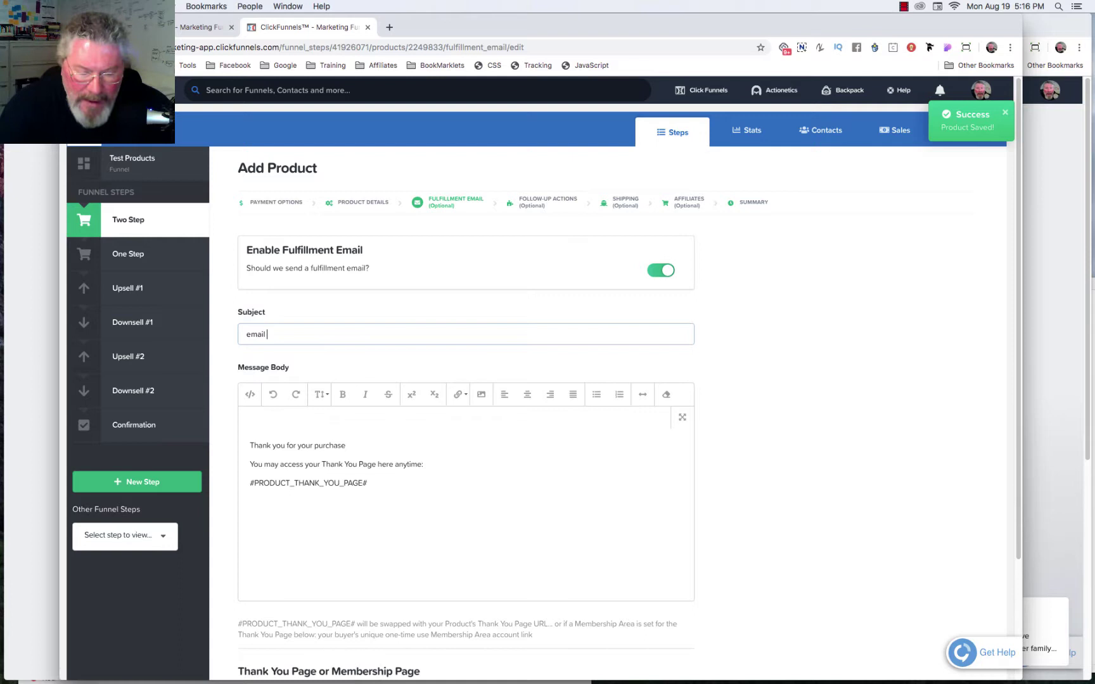
{"action": "type", "text": "subj"}
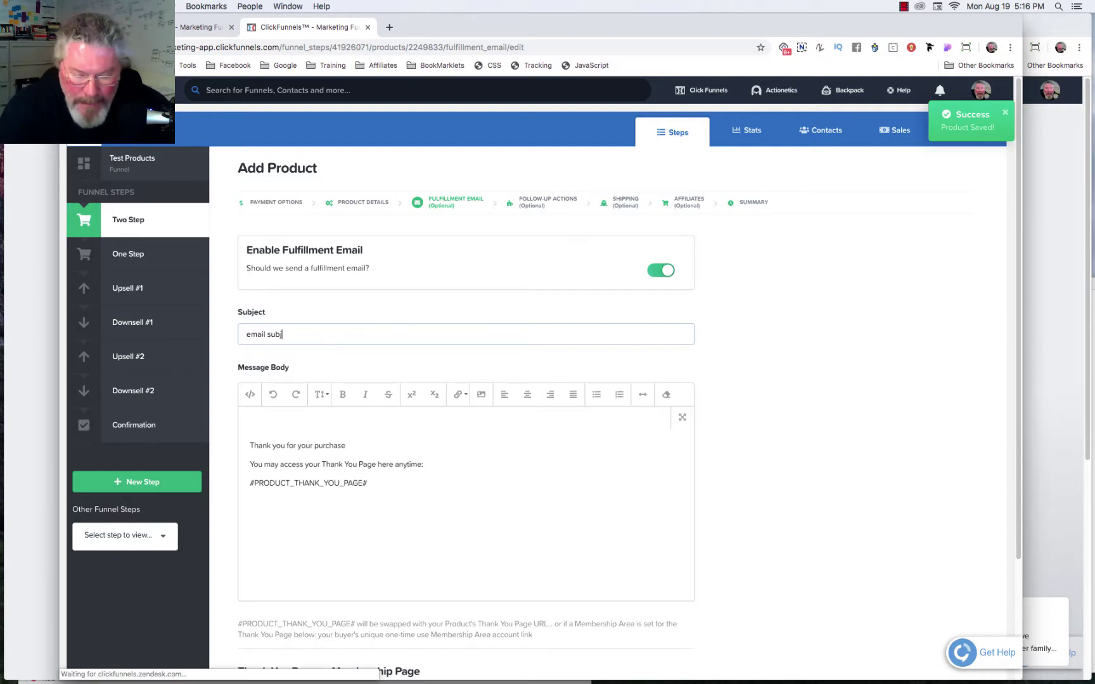
{"action": "type", "text": "ect line"}
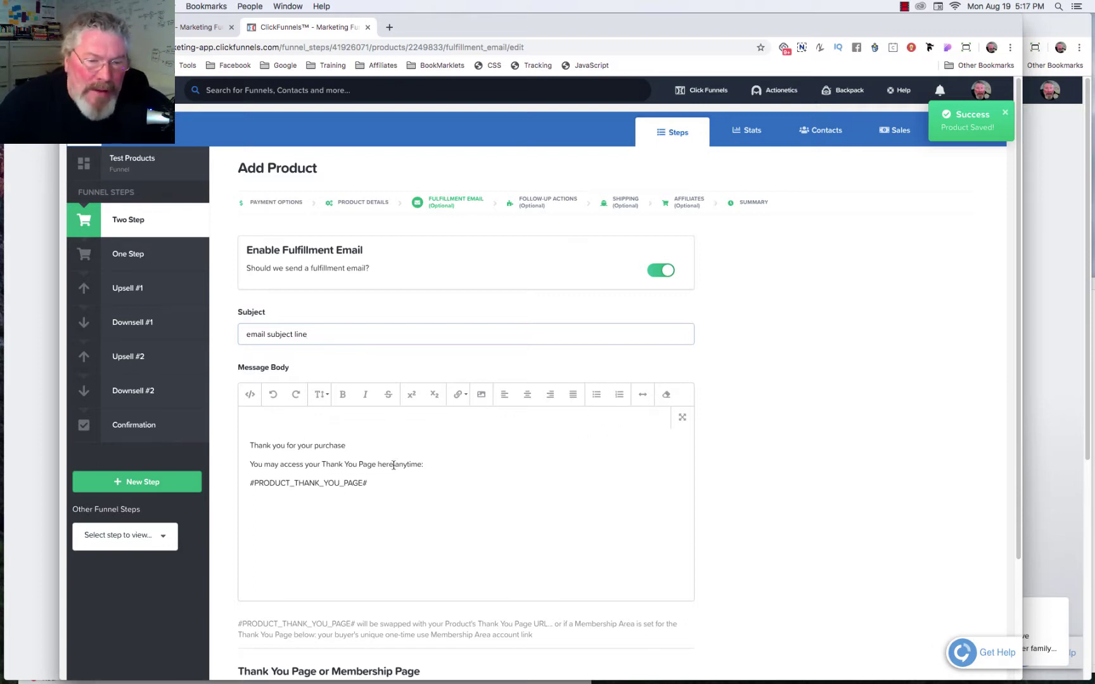
Select the thank-you page placeholder in the message body and open the thank-you page list
{"action": "left_click_drag", "start_coordinate": [427, 466], "coordinate": [248, 444]}
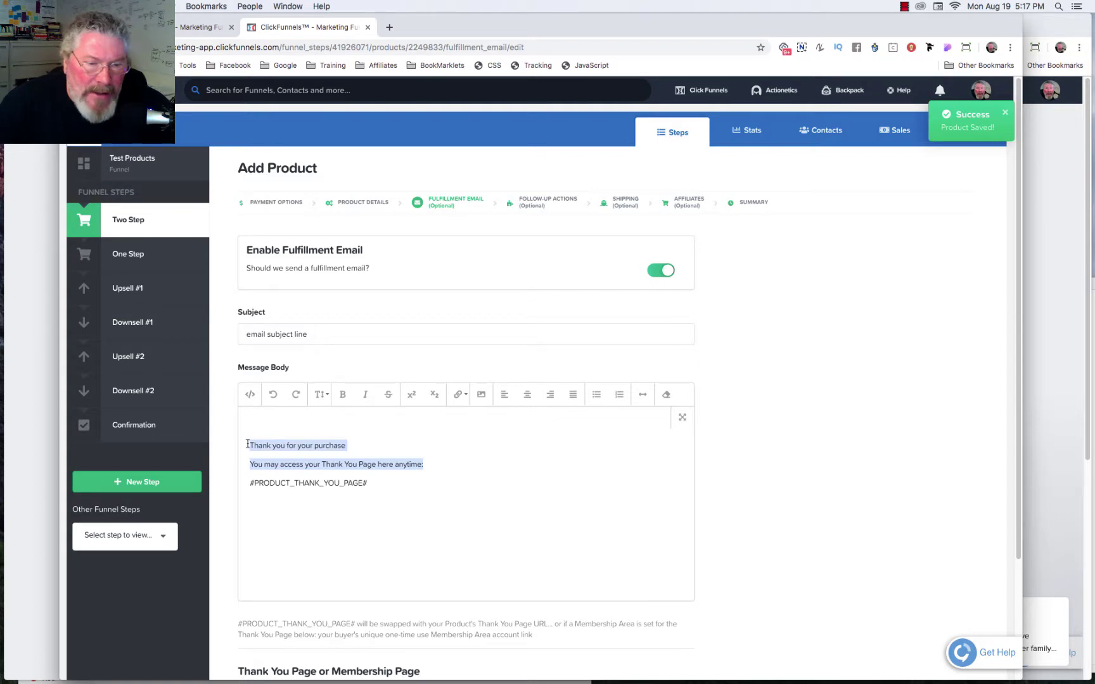
{"action": "scroll", "coordinate": [377, 454], "scroll_direction": "down", "scroll_amount": 2}
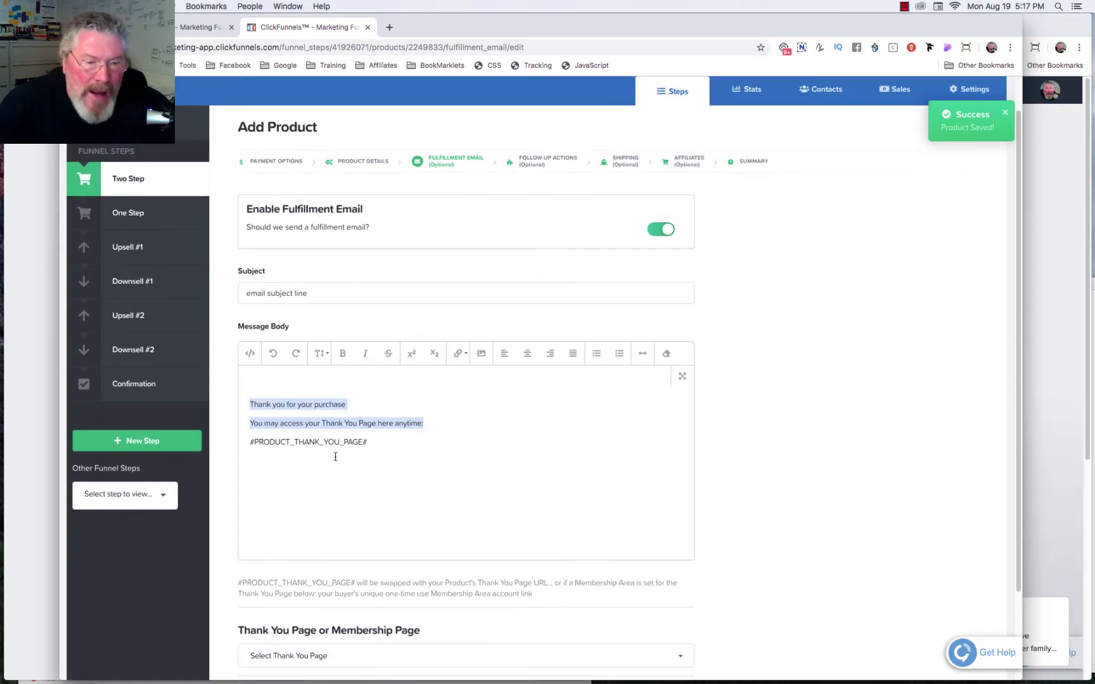
{"action": "left_click_drag", "start_coordinate": [252, 444], "coordinate": [373, 443]}
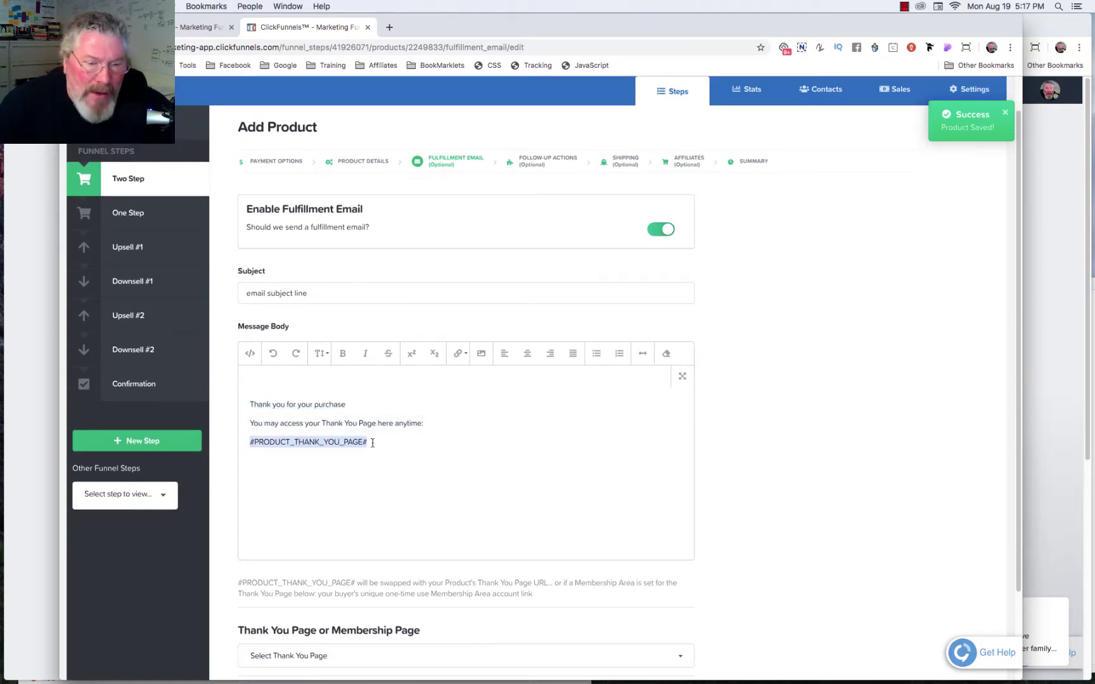
{"action": "scroll", "coordinate": [382, 445], "scroll_direction": "down", "scroll_amount": 3}
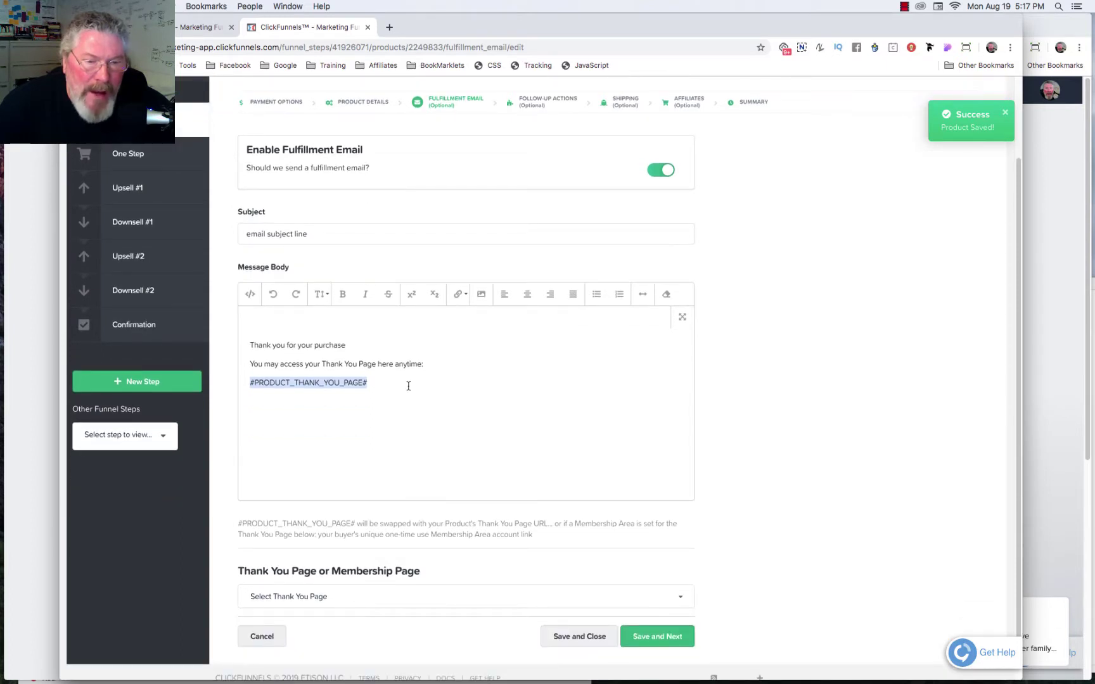
{"action": "left_click", "coordinate": [329, 597]}
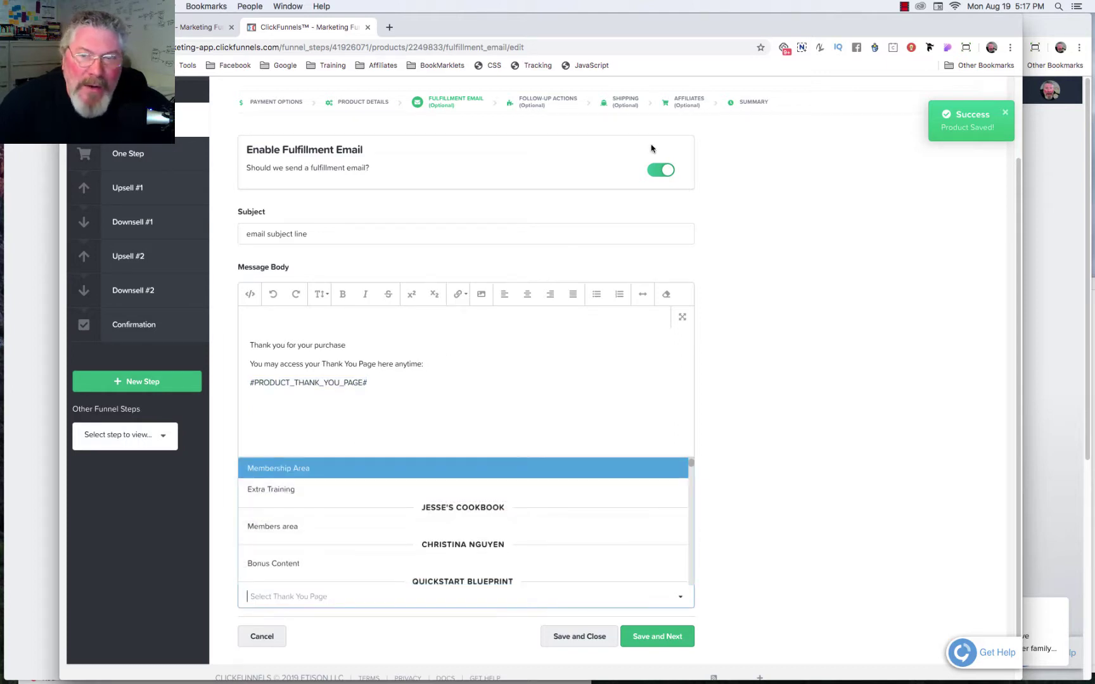
Set the thank-you page to the Uncensored Sales Course Membership Area
{"action": "left_click", "coordinate": [538, 418]}
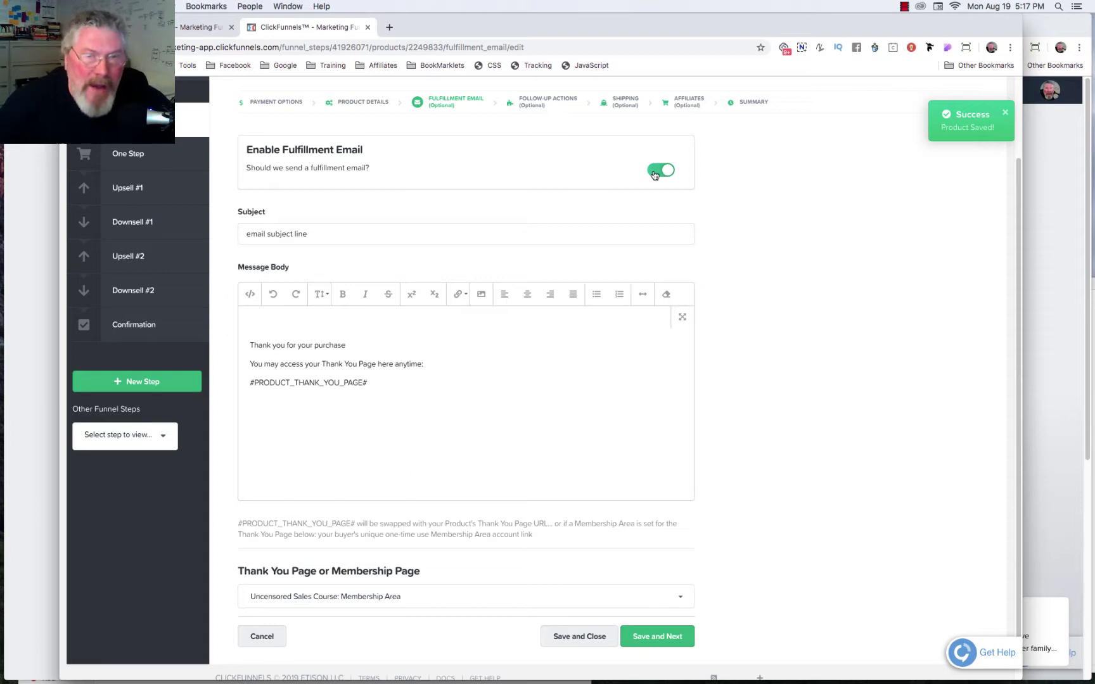
{"action": "left_click", "coordinate": [419, 598]}
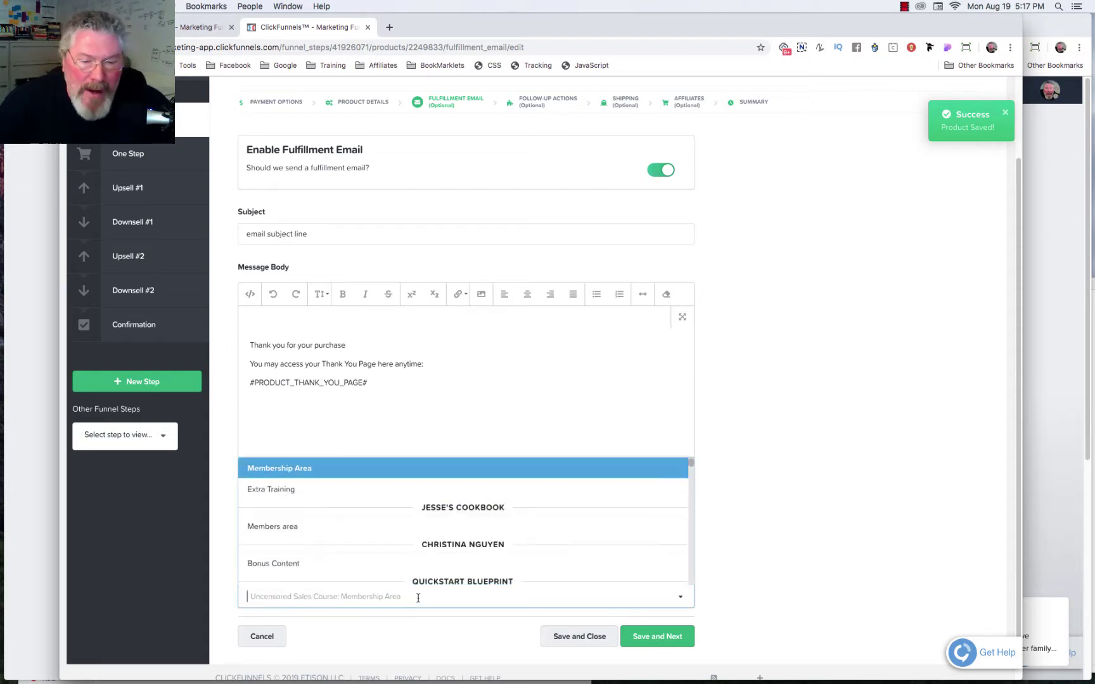
{"action": "scroll", "coordinate": [317, 504], "scroll_direction": "down", "scroll_amount": 2}
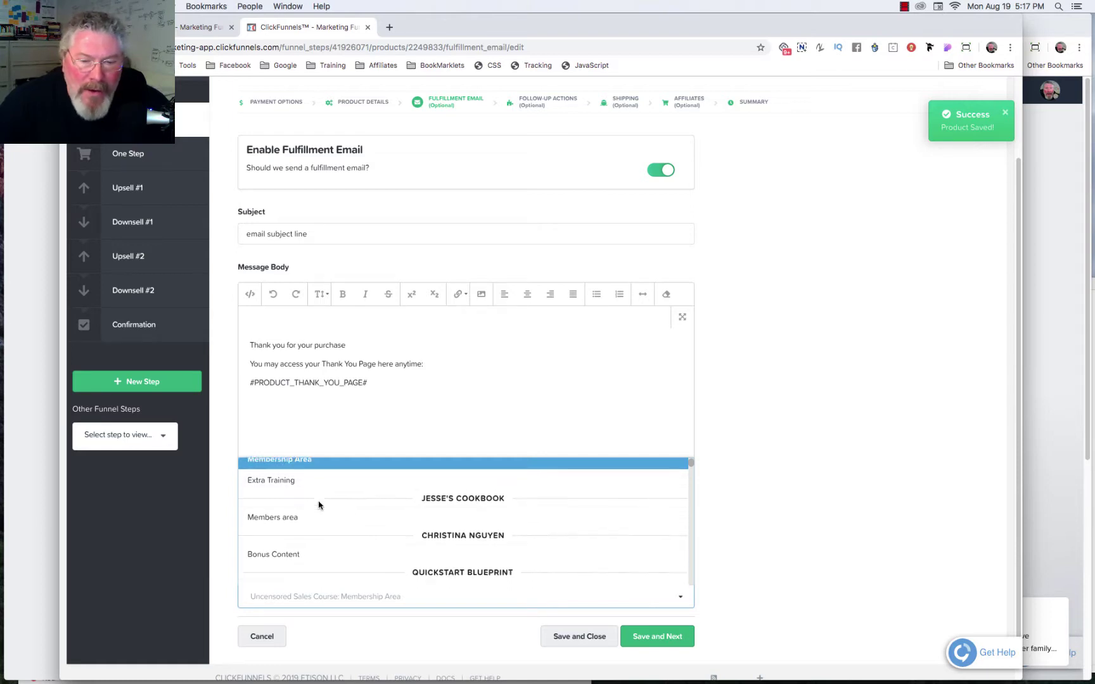
{"action": "scroll", "coordinate": [320, 506], "scroll_direction": "down", "scroll_amount": 3}
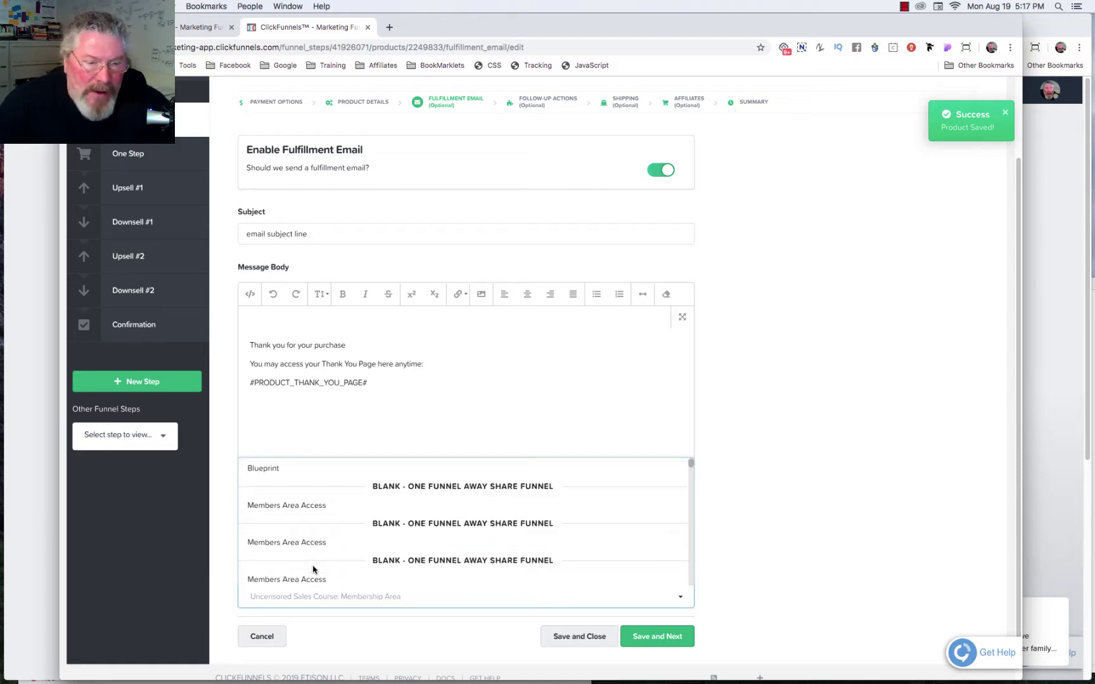
{"action": "scroll", "coordinate": [311, 510], "scroll_direction": "up", "scroll_amount": 5}
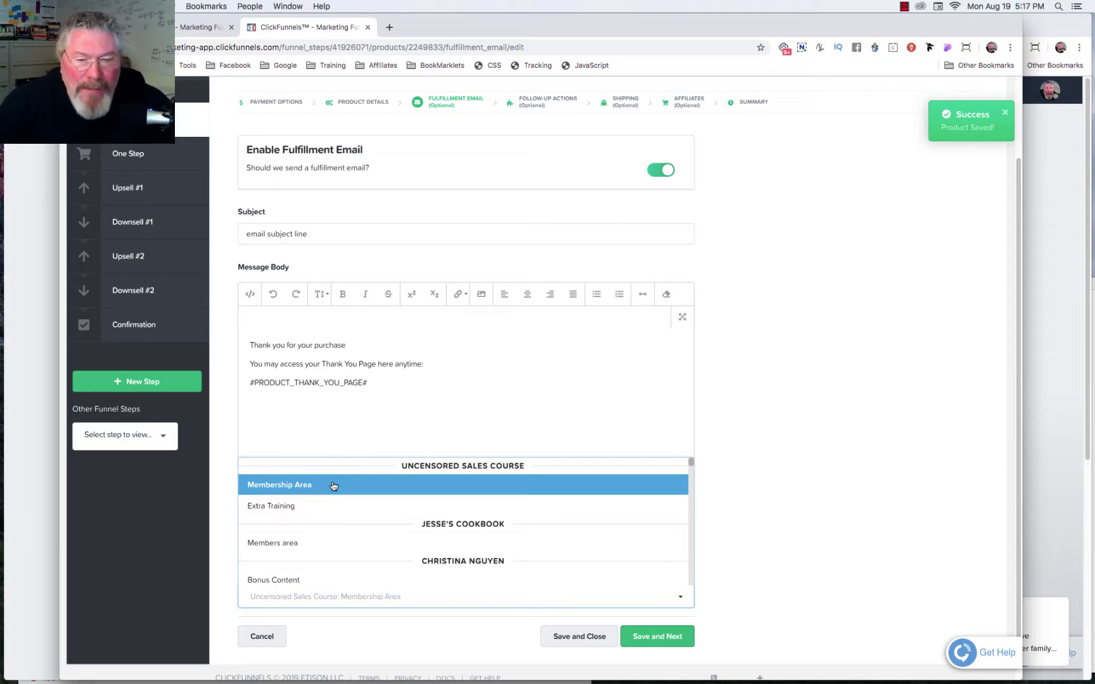
{"action": "scroll", "coordinate": [358, 524], "scroll_direction": "down", "scroll_amount": 3}
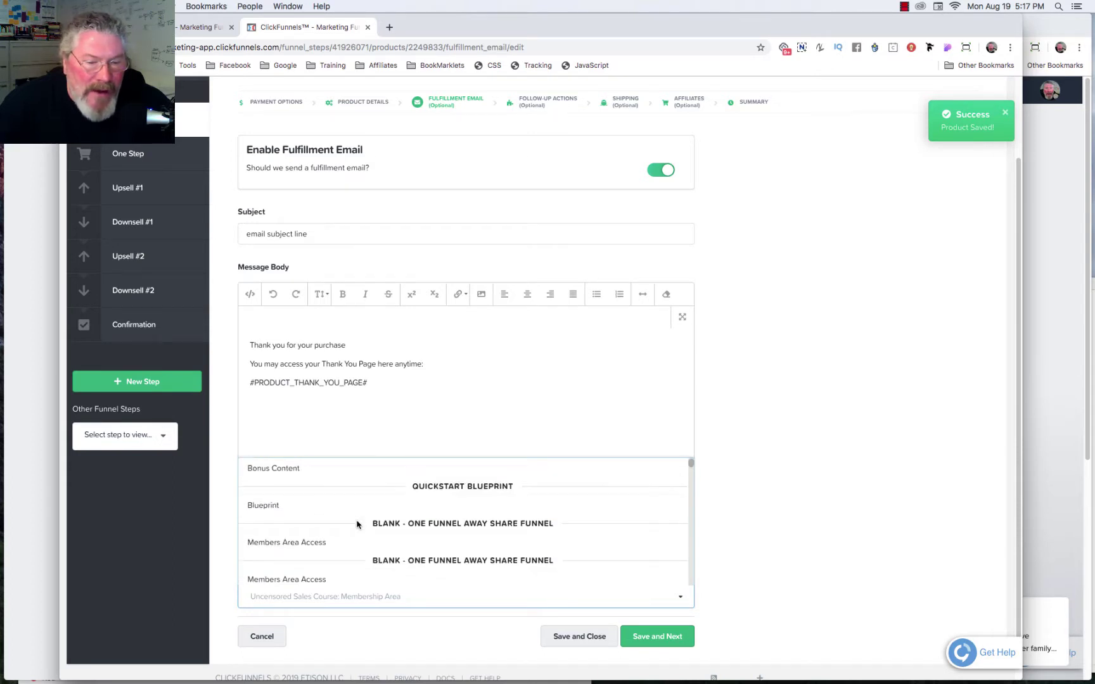
{"action": "scroll", "coordinate": [358, 524], "scroll_direction": "down", "scroll_amount": 1}
{"action": "scroll", "coordinate": [358, 525], "scroll_direction": "up", "scroll_amount": 3}
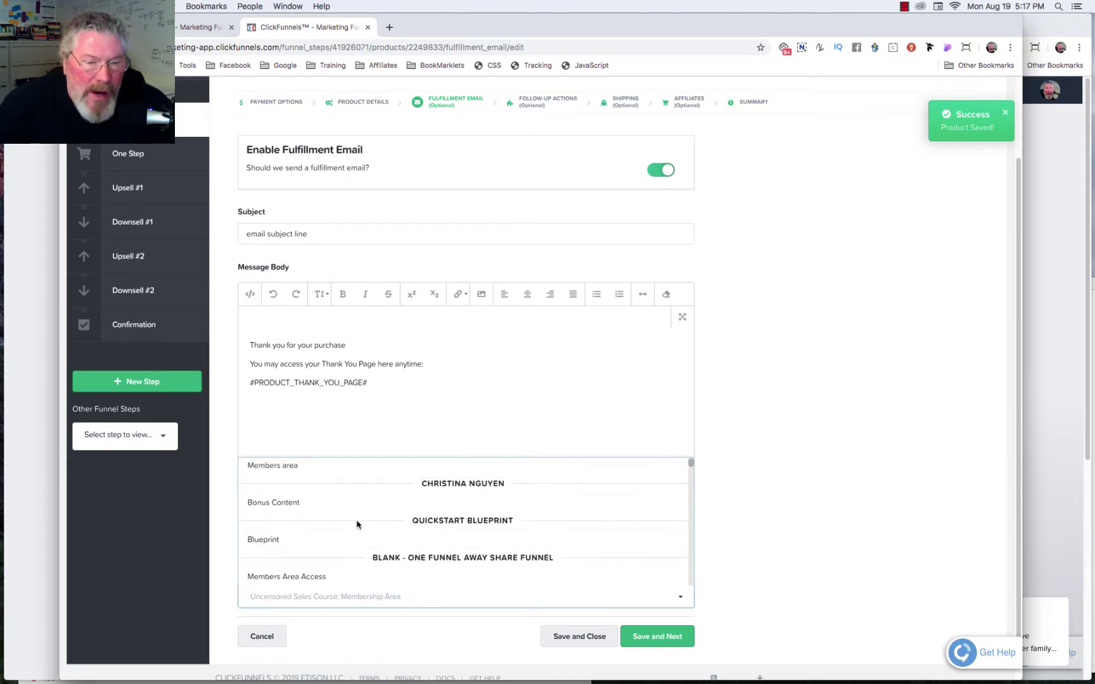
{"action": "scroll", "coordinate": [358, 525], "scroll_direction": "up", "scroll_amount": 2}
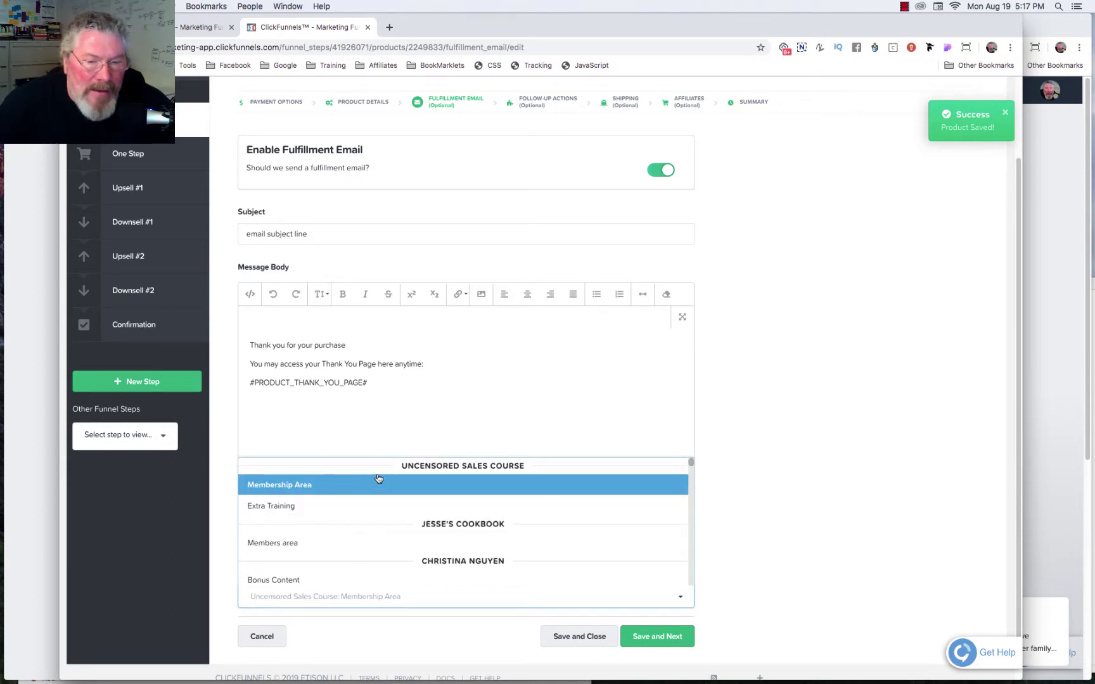
{"action": "left_click", "coordinate": [282, 487]}
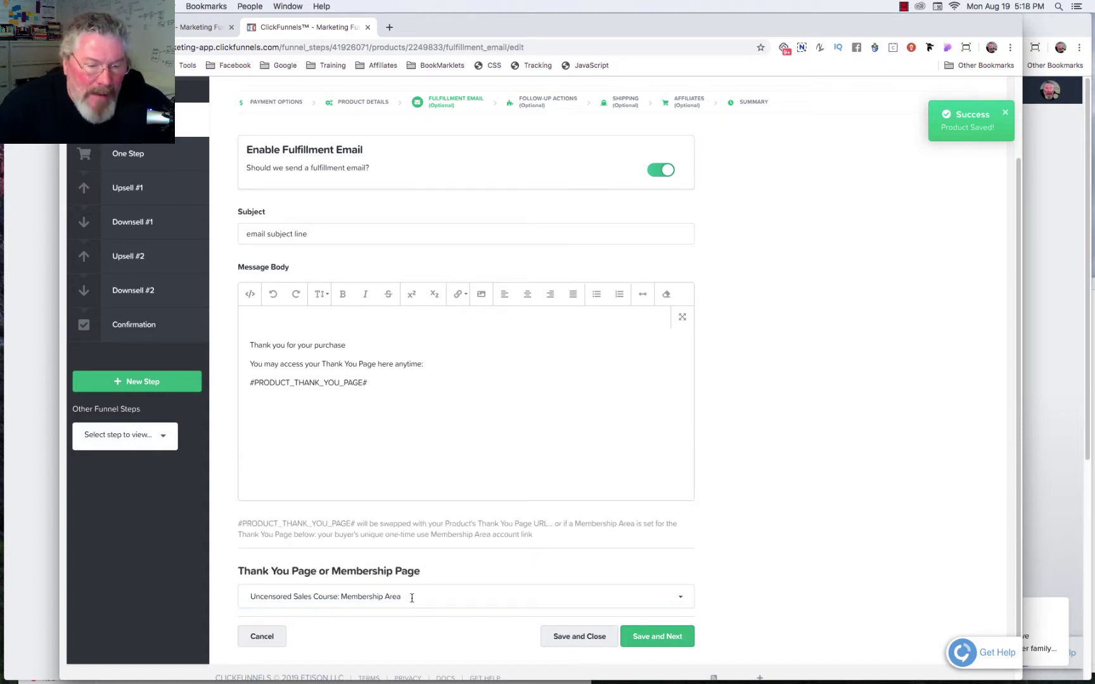
Change the thank-you page to 'Affiliate Side Hustle - Giveaway Funnel: Thank You' and save the email
{"action": "left_click", "coordinate": [412, 599]}
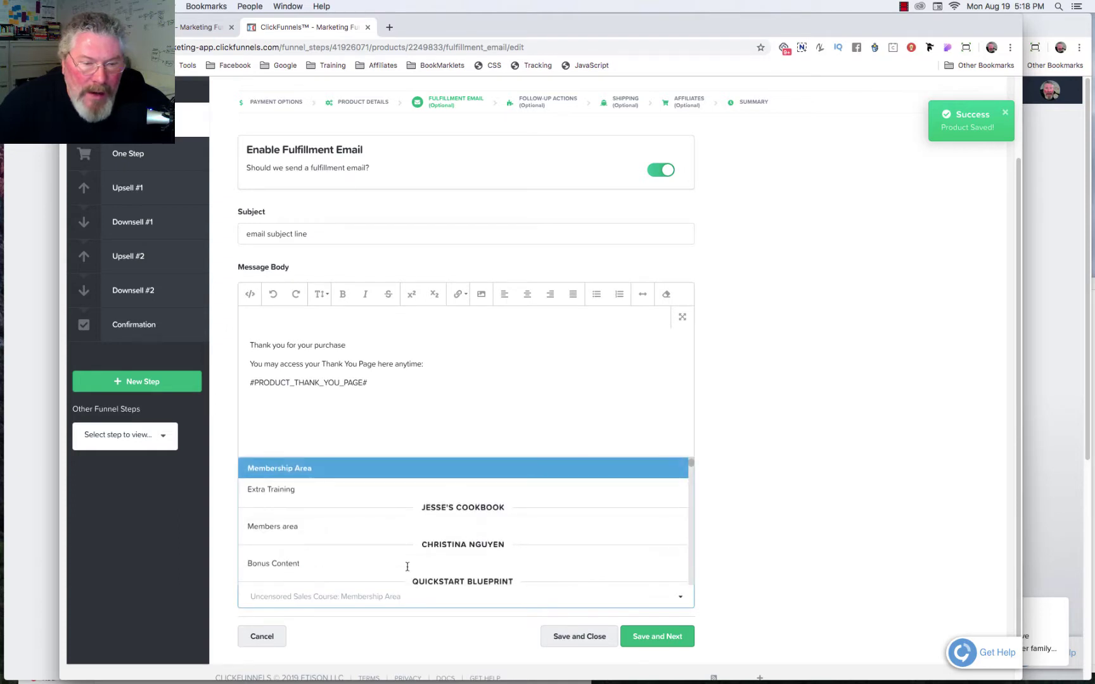
{"action": "scroll", "coordinate": [307, 524], "scroll_direction": "down", "scroll_amount": 1}
{"action": "scroll", "coordinate": [307, 524], "scroll_direction": "down", "scroll_amount": 5}
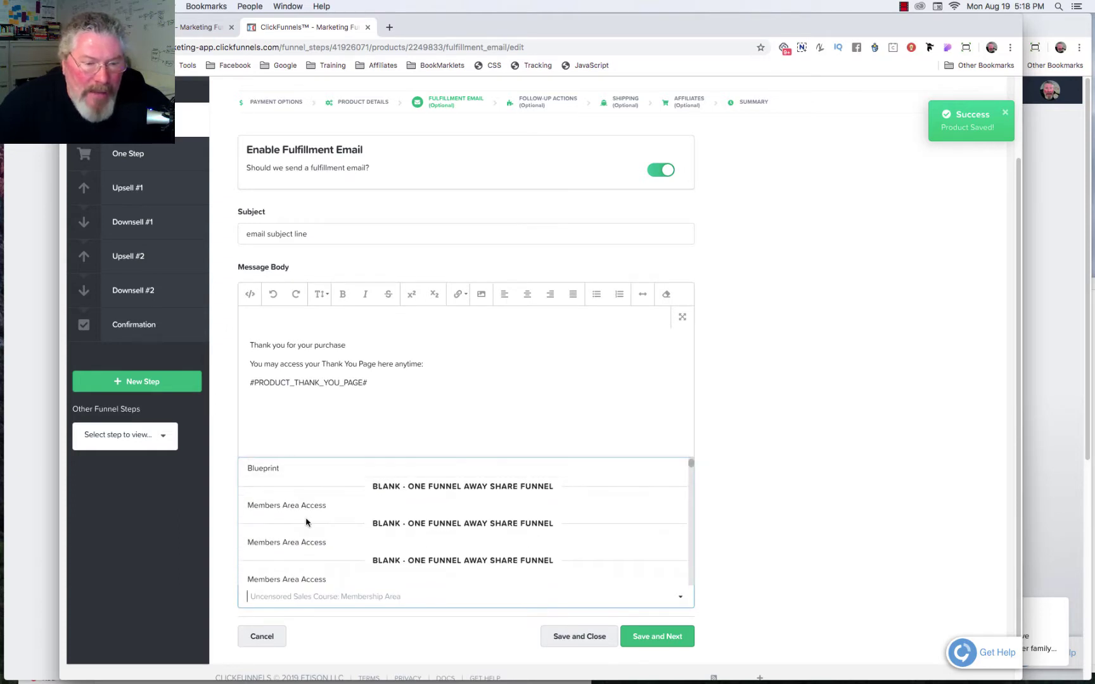
{"action": "scroll", "coordinate": [308, 523], "scroll_direction": "down", "scroll_amount": 3}
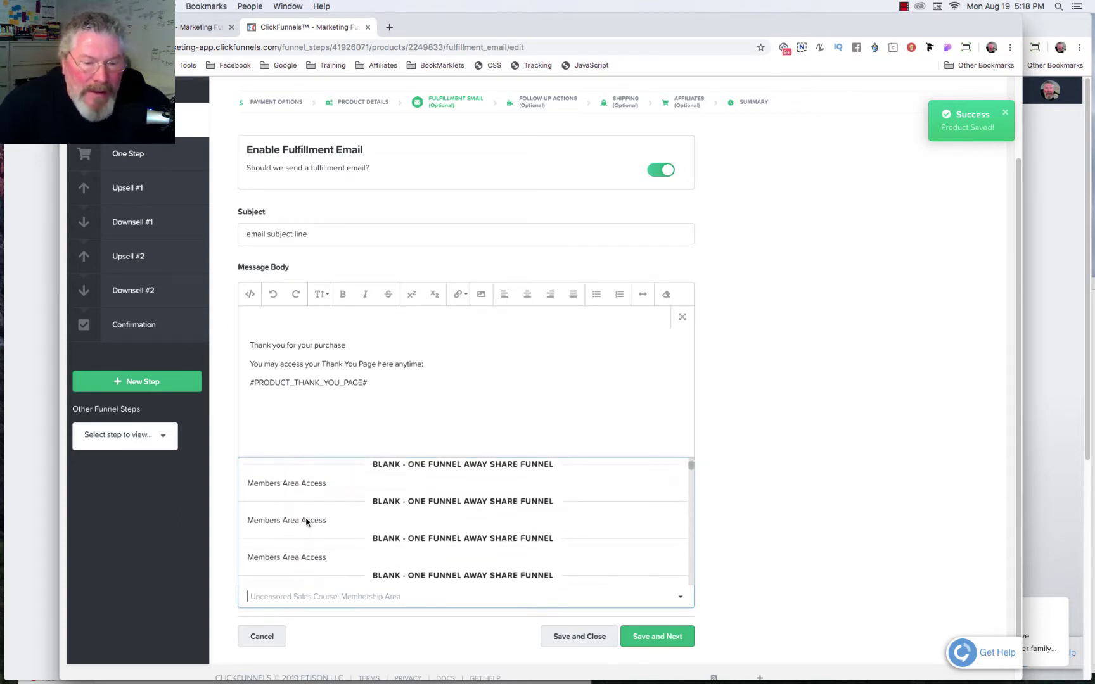
{"action": "scroll", "coordinate": [307, 522], "scroll_direction": "down", "scroll_amount": 8}
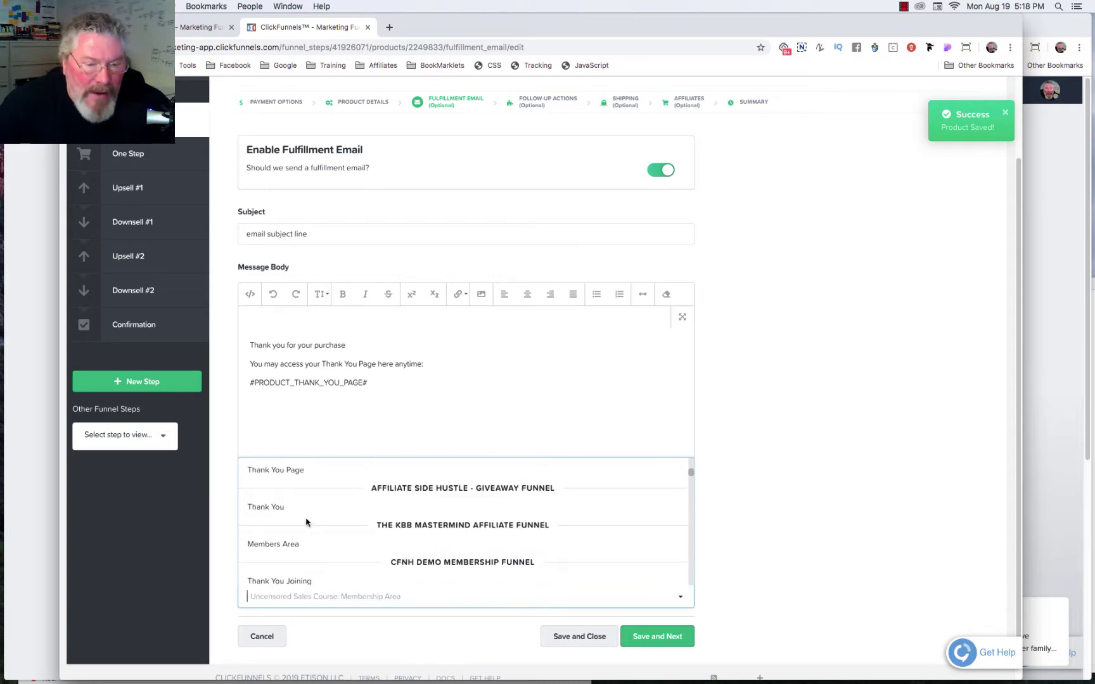
{"action": "scroll", "coordinate": [302, 524], "scroll_direction": "up", "scroll_amount": 3}
{"action": "left_click", "coordinate": [261, 533]}
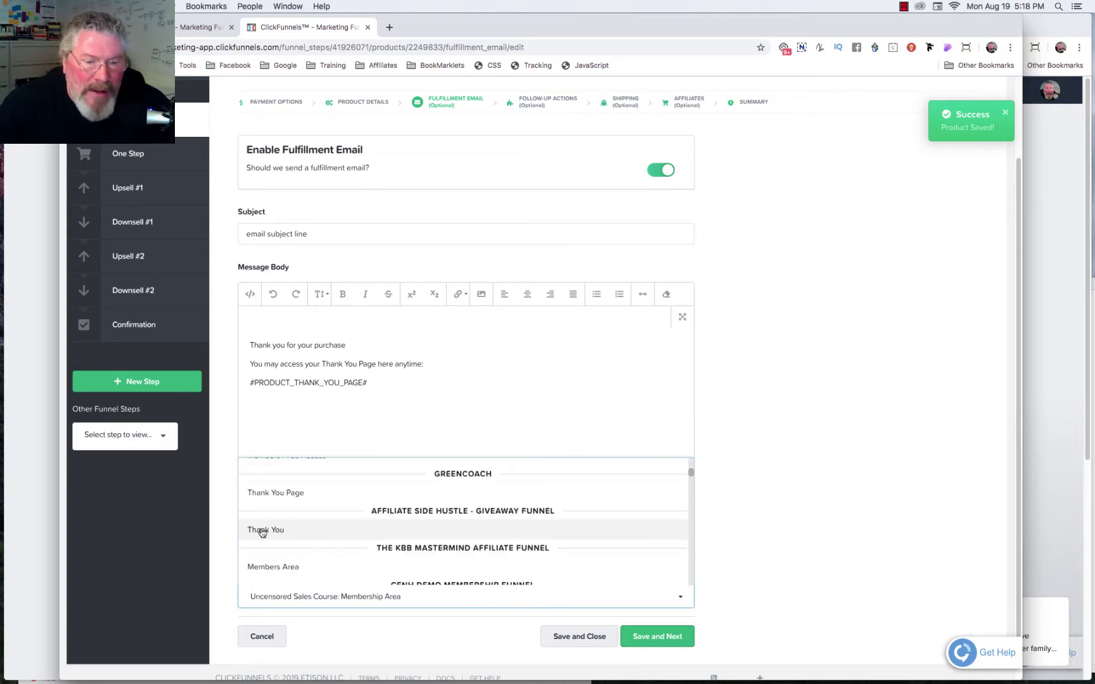
{"action": "left_click", "coordinate": [261, 531]}
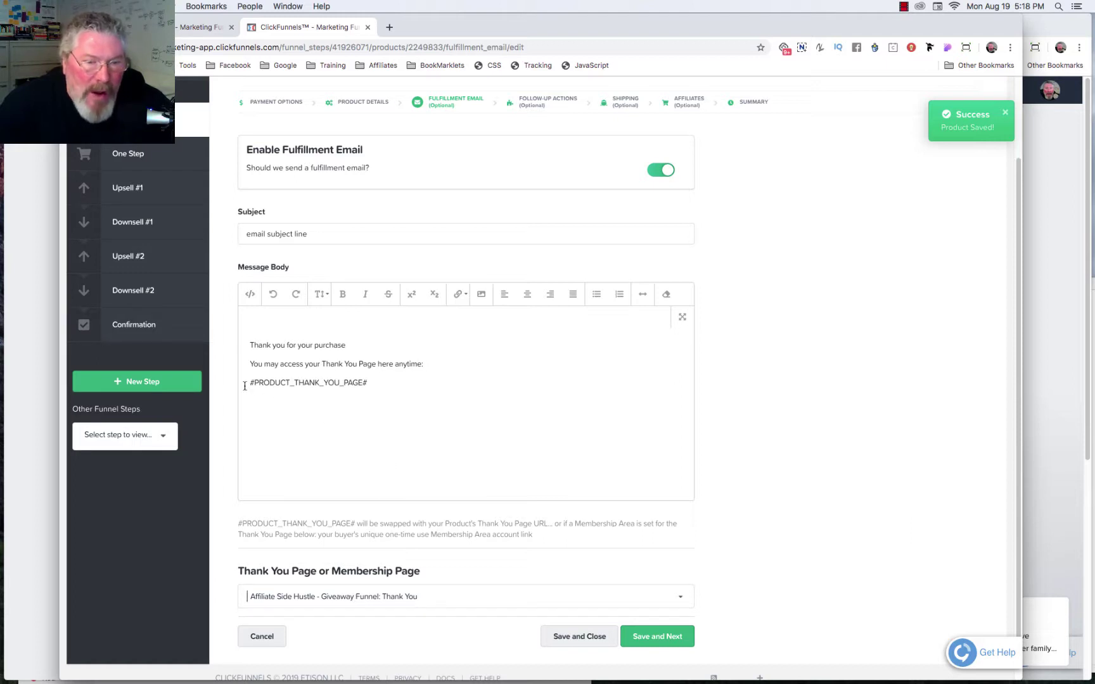
{"action": "left_click_drag", "start_coordinate": [247, 384], "coordinate": [374, 388]}
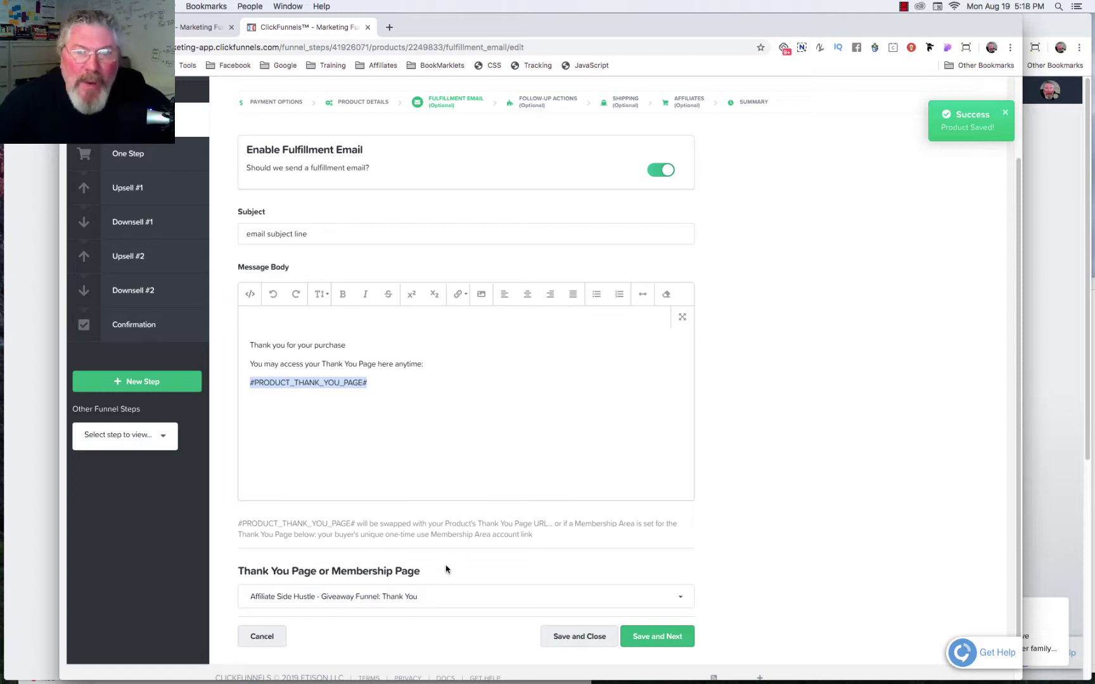
{"action": "left_click", "coordinate": [657, 642]}
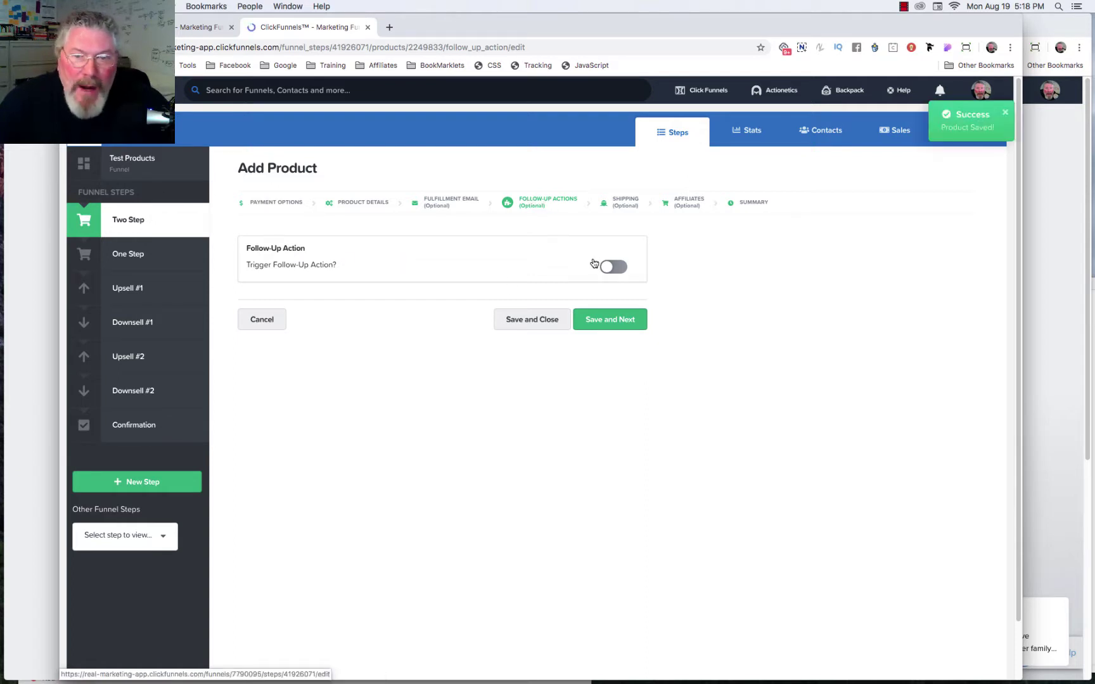
Turn on the follow-up action, adding buyers to the REAL Marketing, LLC Mailchimp list
{"action": "left_click", "coordinate": [621, 271]}
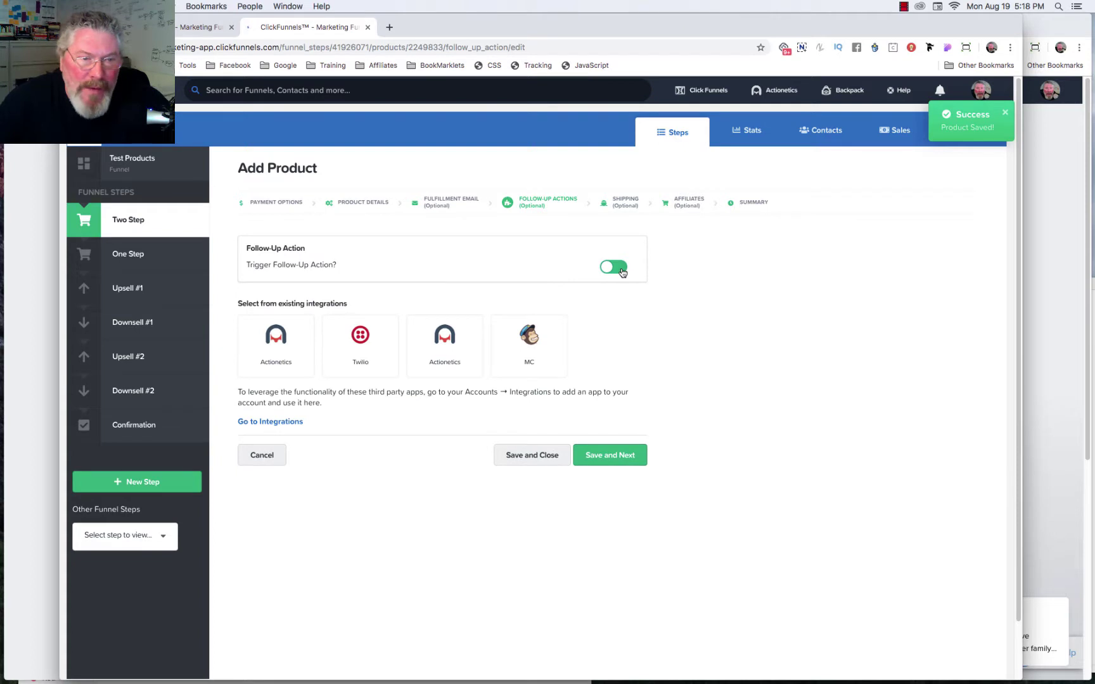
{"action": "left_click", "coordinate": [533, 343]}
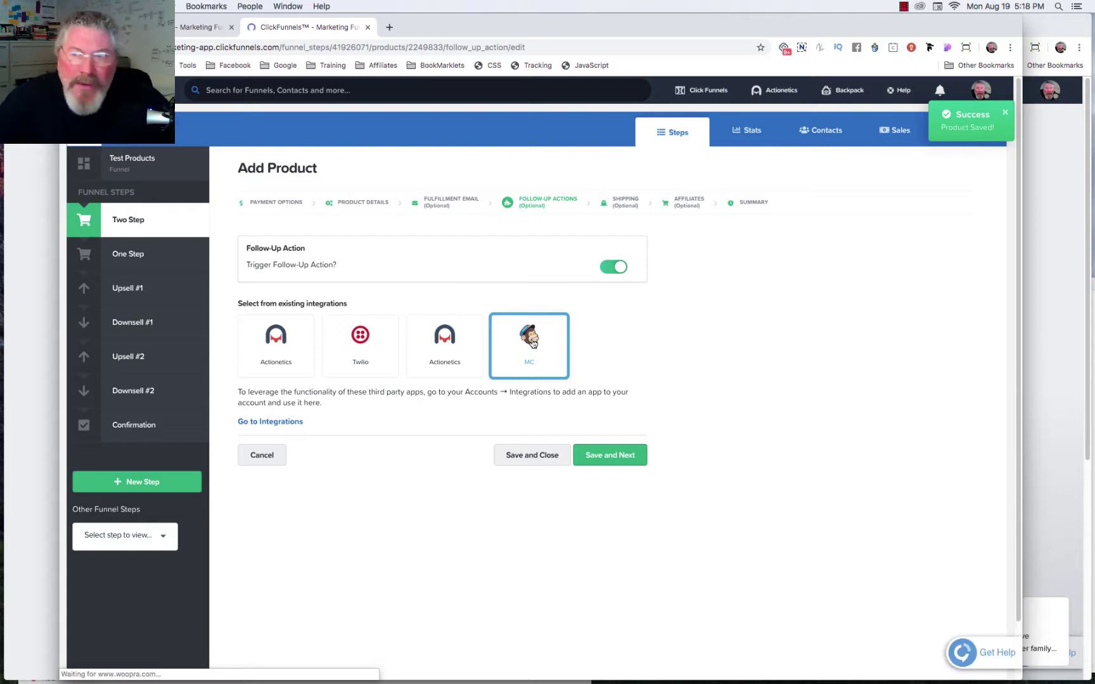
{"action": "scroll", "coordinate": [364, 432], "scroll_direction": "down", "scroll_amount": 1}
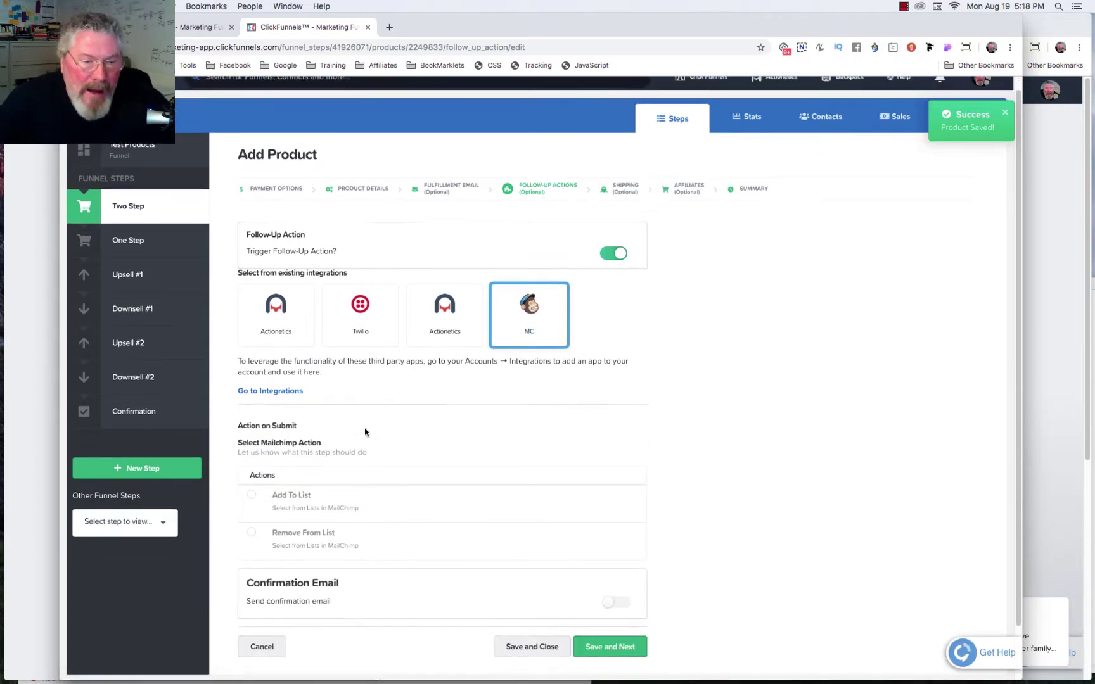
{"action": "scroll", "coordinate": [364, 433], "scroll_direction": "down", "scroll_amount": 3}
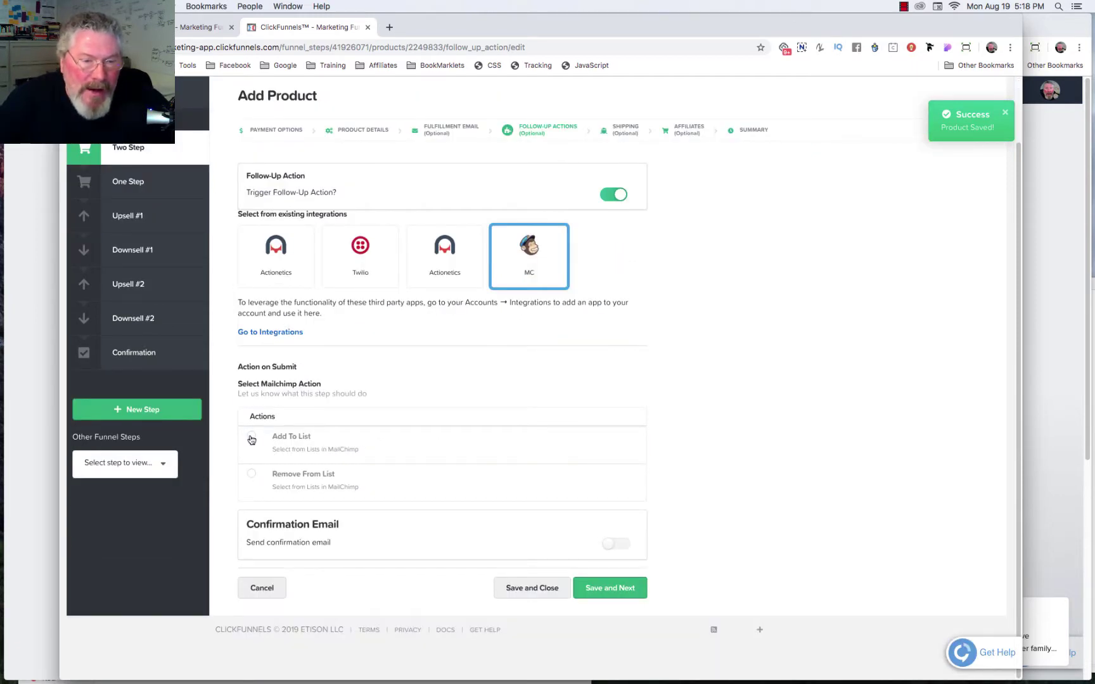
{"action": "left_click", "coordinate": [252, 438]}
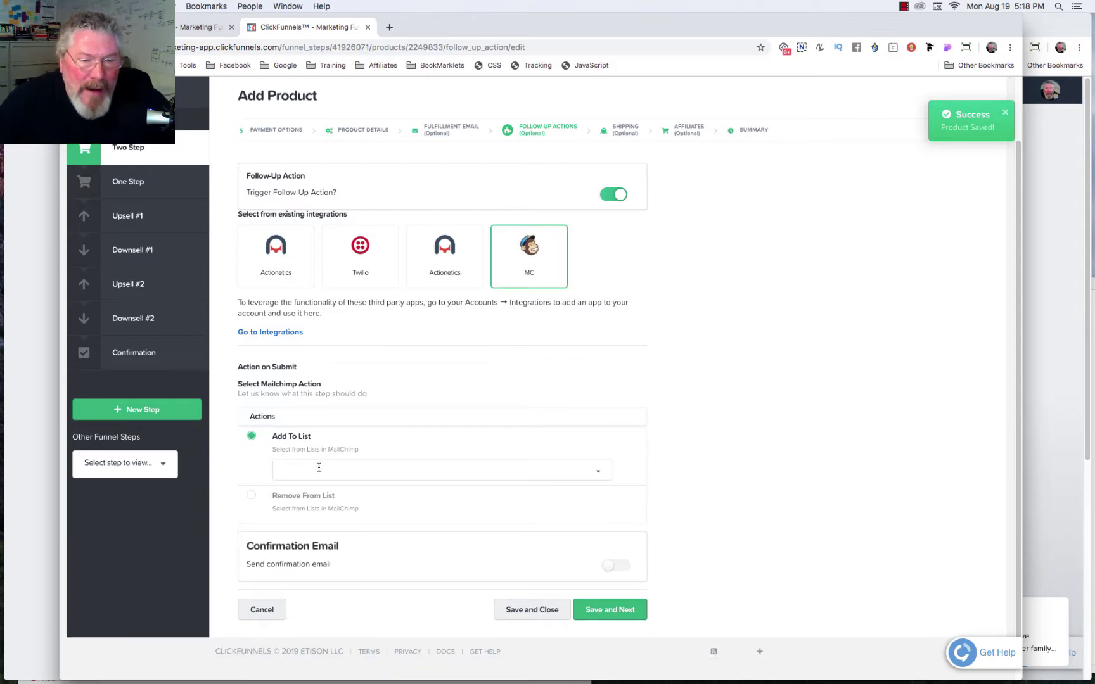
{"action": "left_click", "coordinate": [405, 470]}
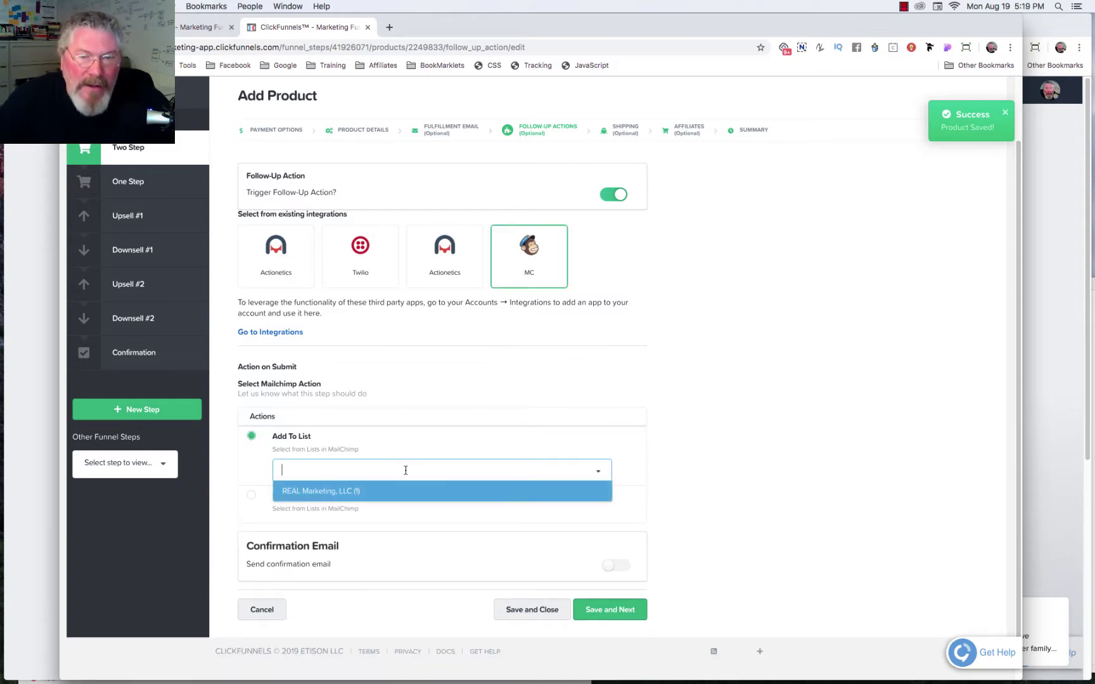
{"action": "left_click", "coordinate": [353, 492]}
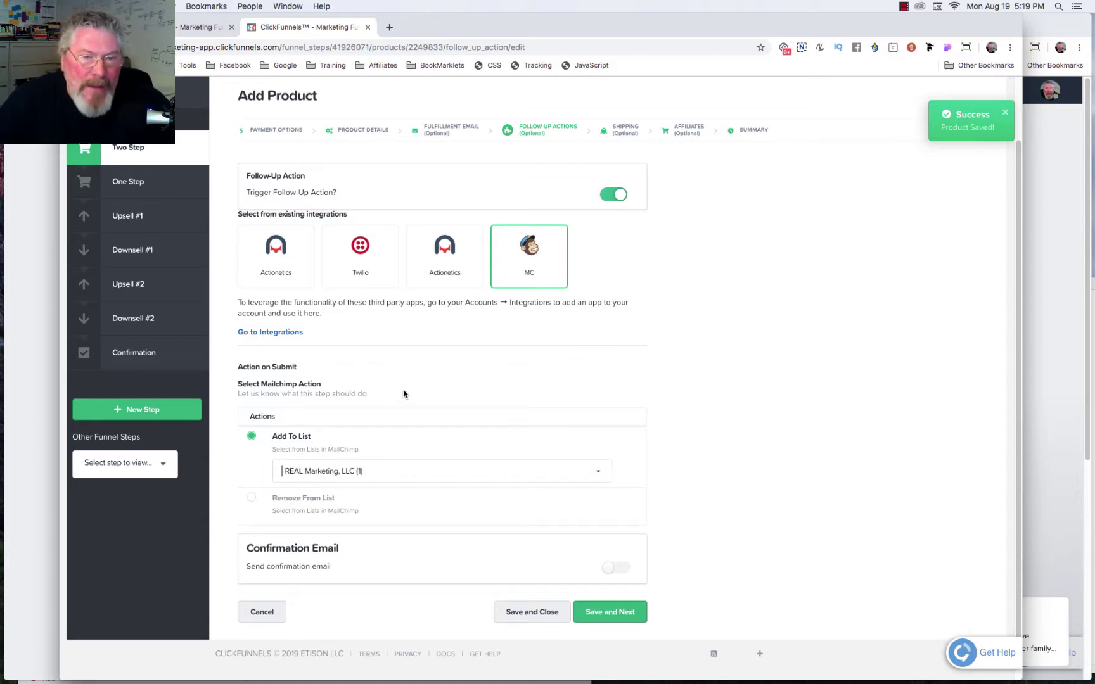
Switch the follow-up to a Twilio Send SMS action with a sample test message
{"action": "left_click", "coordinate": [366, 249]}
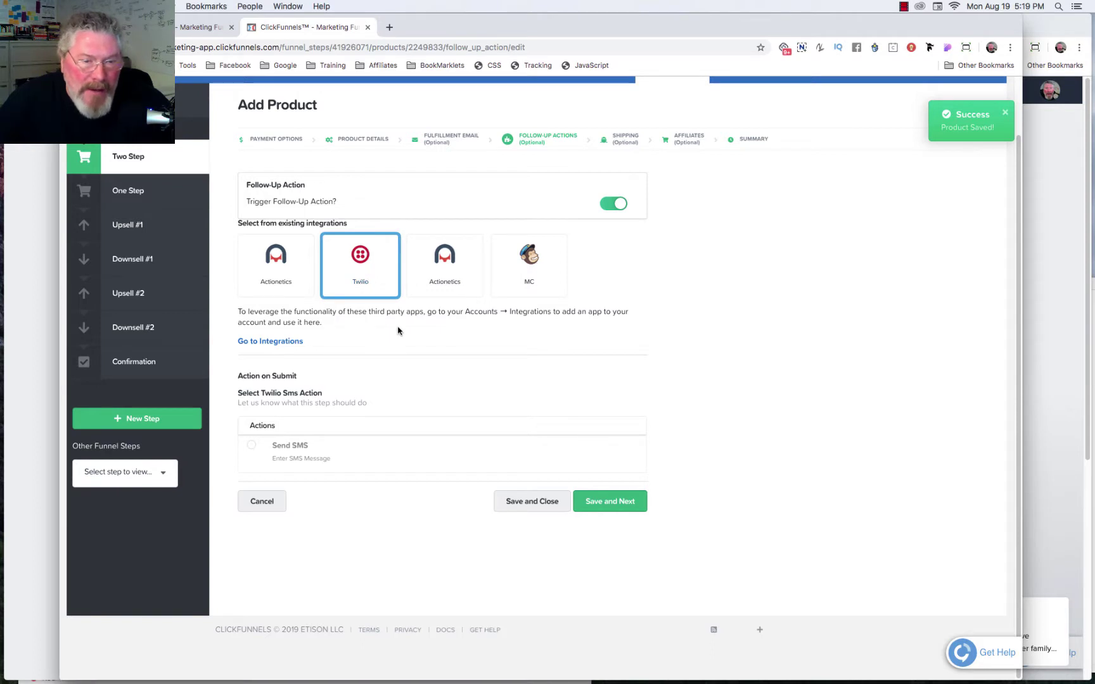
{"action": "left_click", "coordinate": [252, 445]}
{"action": "scroll", "coordinate": [292, 449], "scroll_direction": "down", "scroll_amount": 1}
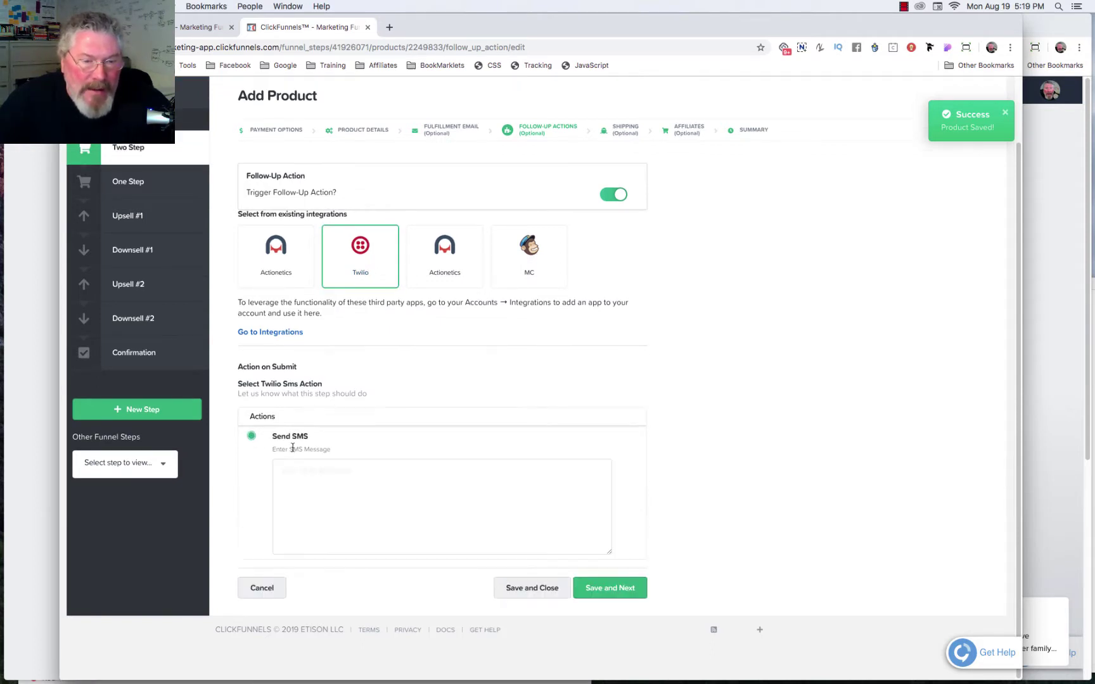
{"action": "left_click", "coordinate": [319, 479]}
{"action": "type", "text": "cn "}
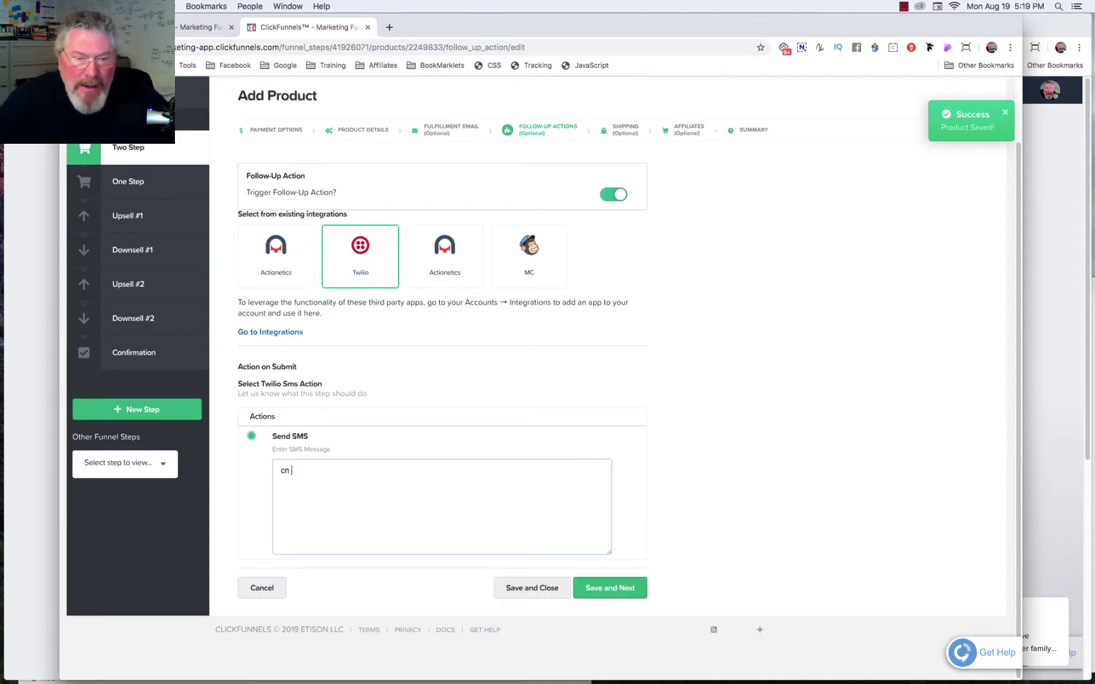
{"action": "type", "text": "fg fgxf hfxh xh f fxghc"}
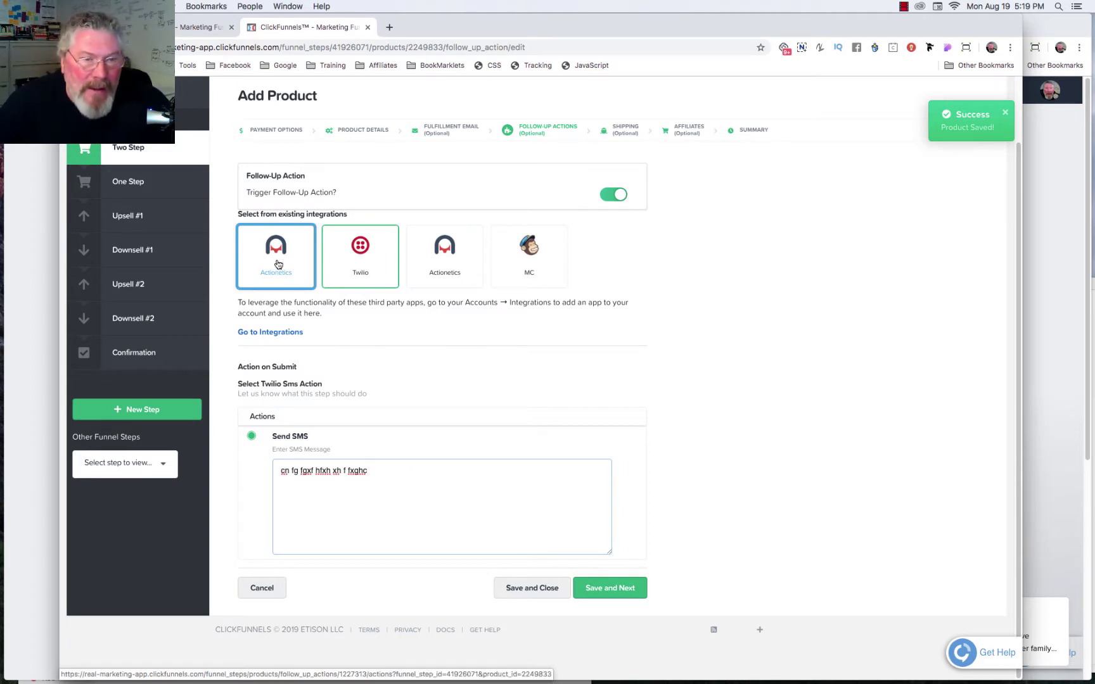
Use Actionetics for the follow-up, choosing Email Notification instead of the Test SMTP list
{"action": "left_click", "coordinate": [277, 264]}
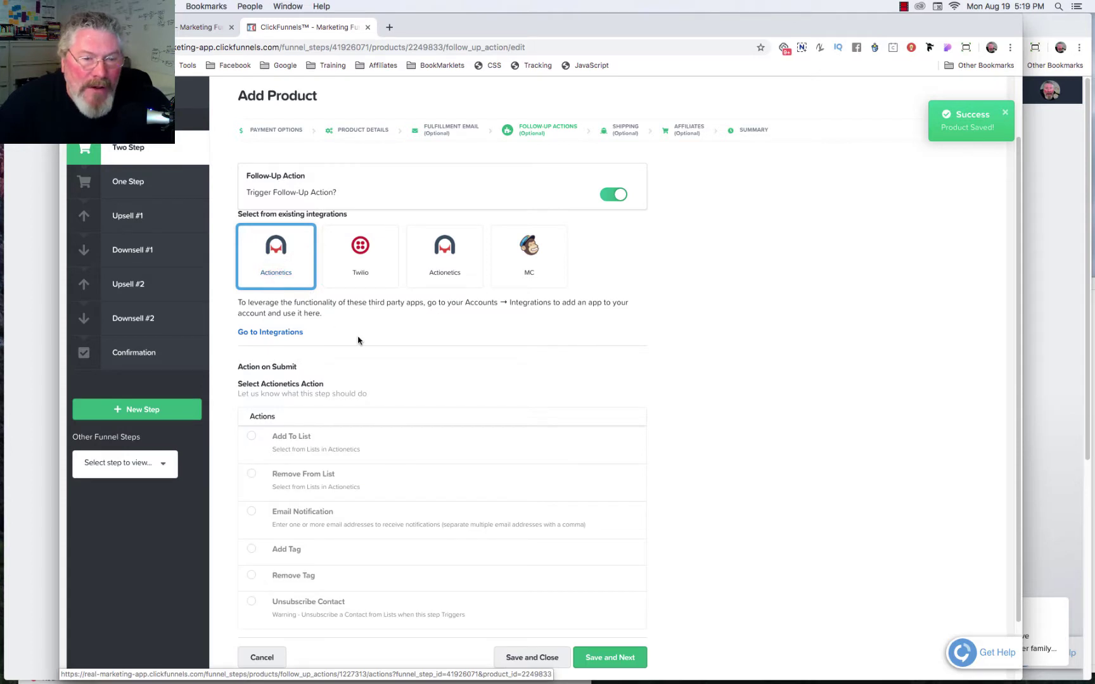
{"action": "scroll", "coordinate": [359, 341], "scroll_direction": "down", "scroll_amount": 2}
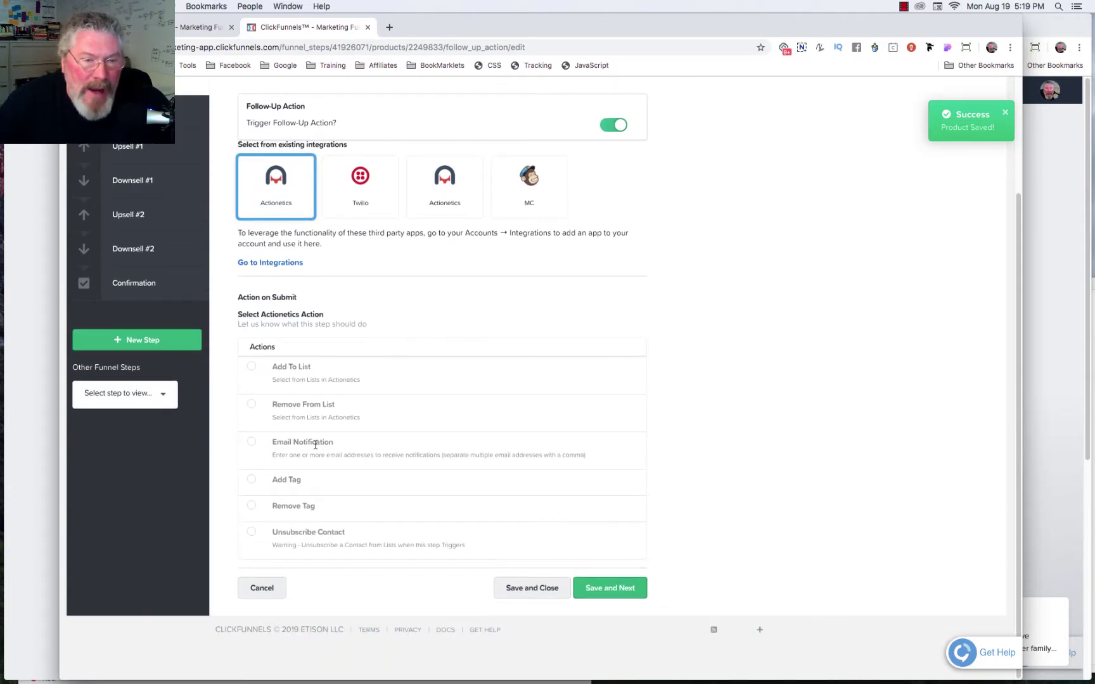
{"action": "left_click", "coordinate": [251, 366]}
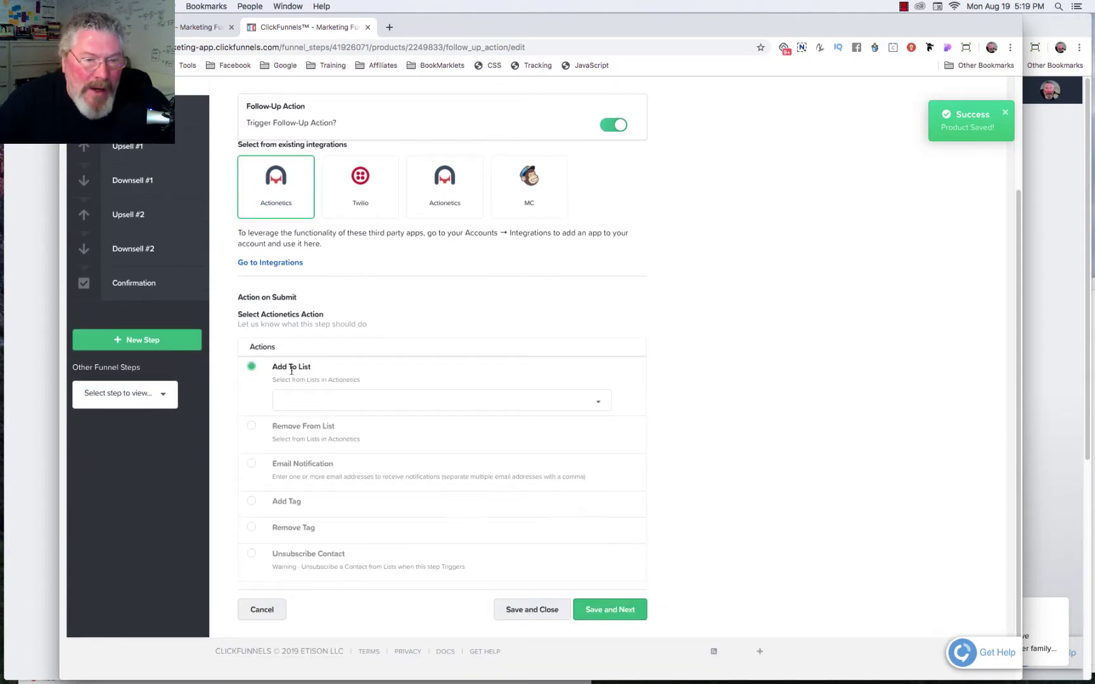
{"action": "left_click", "coordinate": [320, 401]}
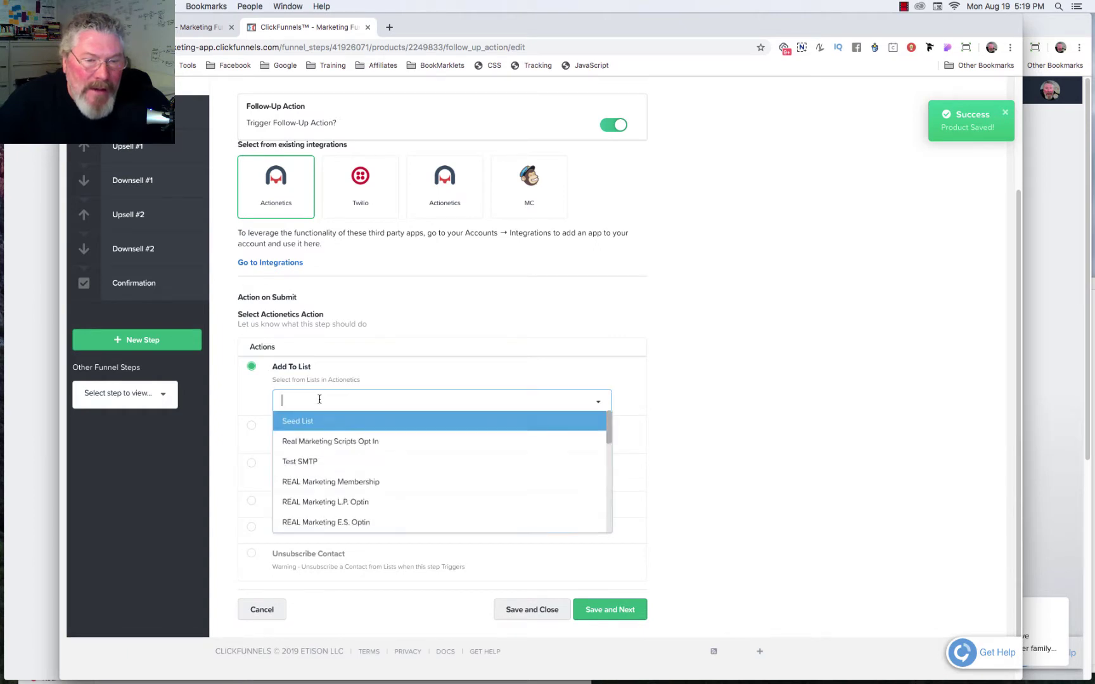
{"action": "left_click", "coordinate": [320, 458]}
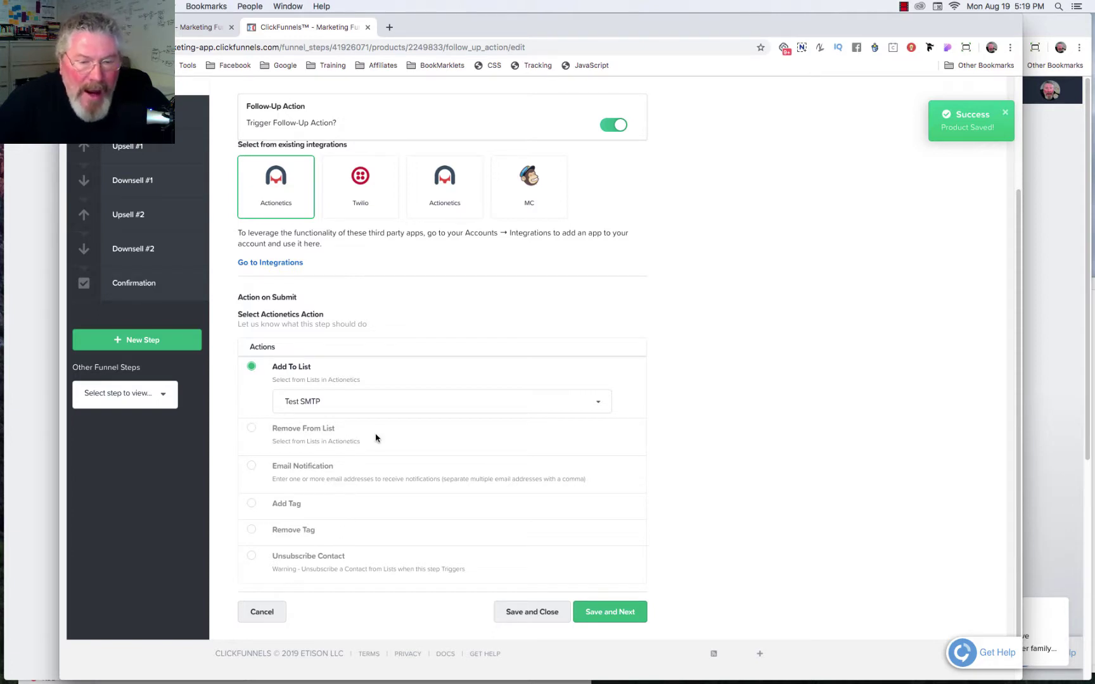
{"action": "left_click", "coordinate": [252, 468]}
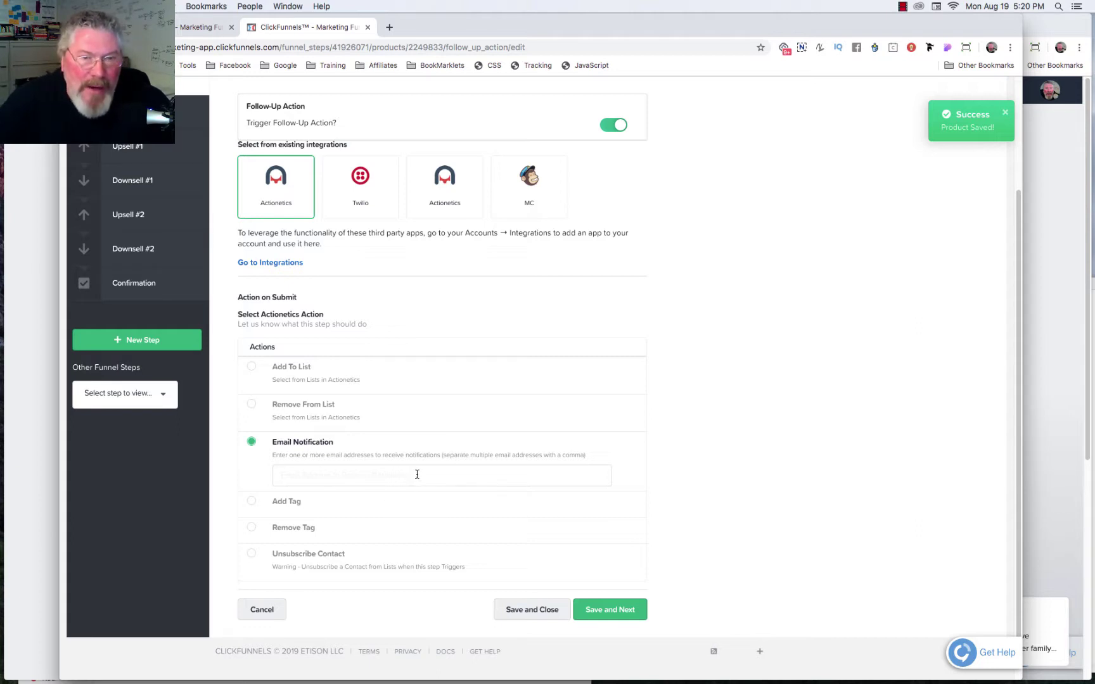
Save the follow-up, enable Disc Delivered shipping integration, and move to the Affiliates stage
{"action": "left_click", "coordinate": [601, 613]}
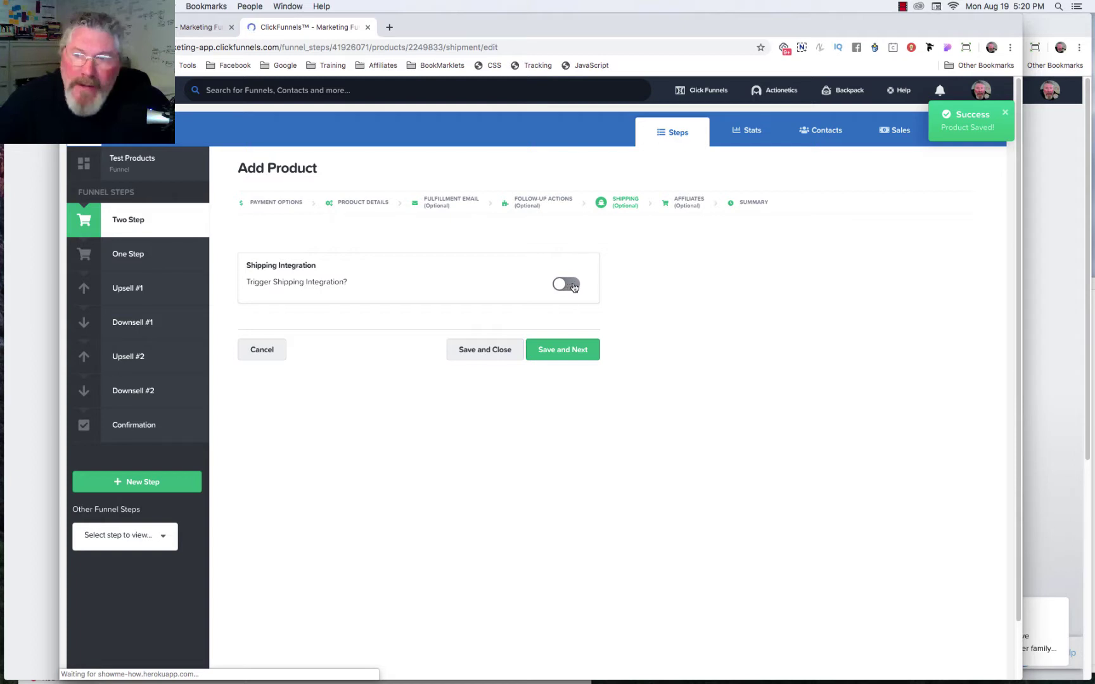
{"action": "left_click", "coordinate": [572, 288]}
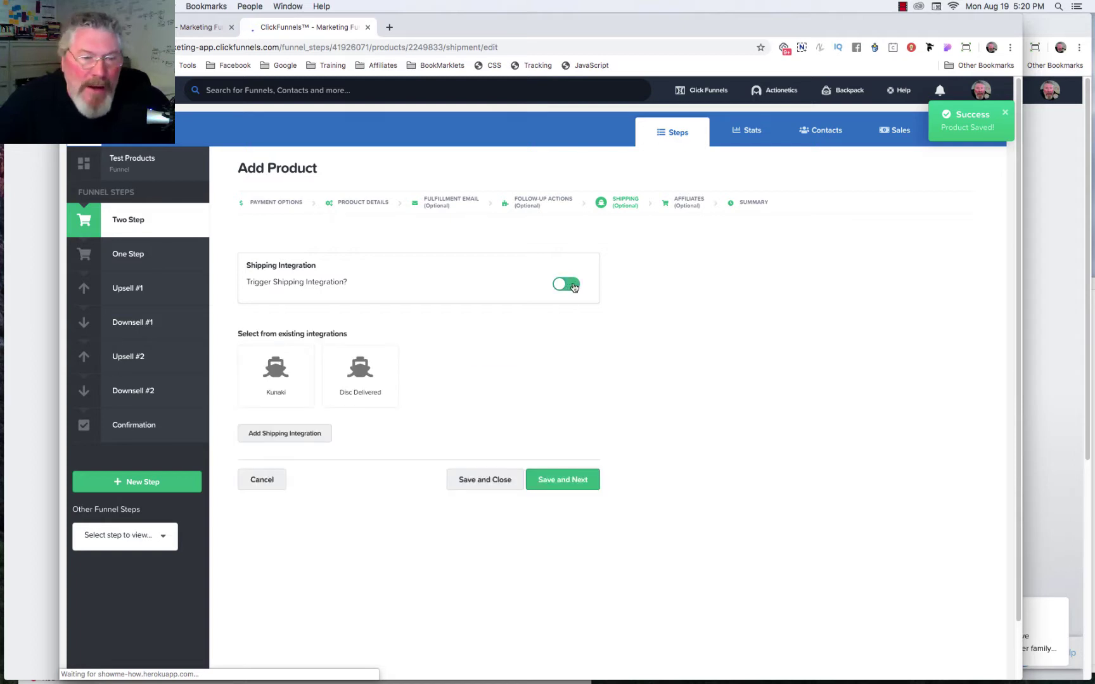
{"action": "left_click", "coordinate": [362, 384]}
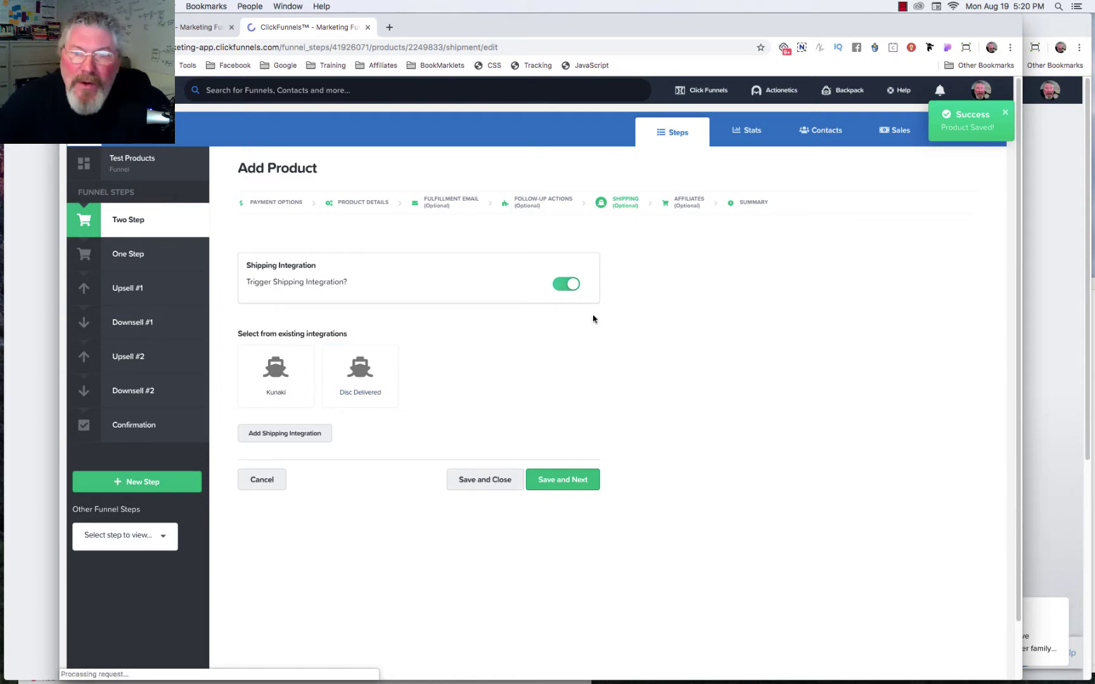
{"action": "left_click", "coordinate": [691, 210]}
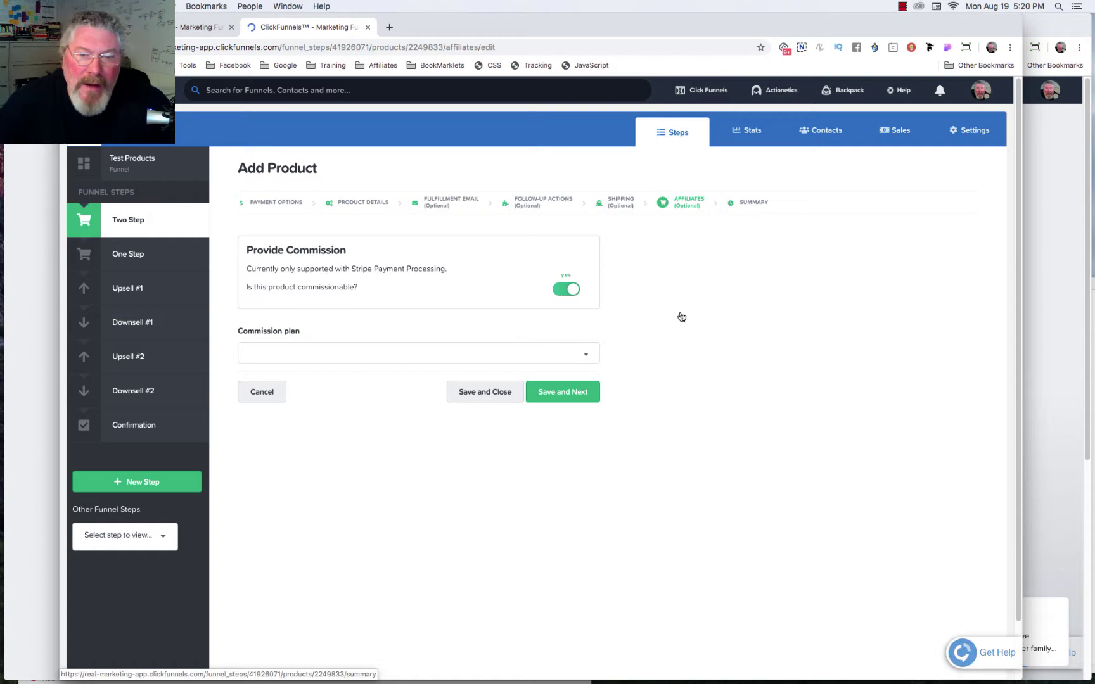
Save the affiliate settings, review the 2-step #1 summary at 37.00 USD, and return to the product list
{"action": "left_click", "coordinate": [562, 392]}
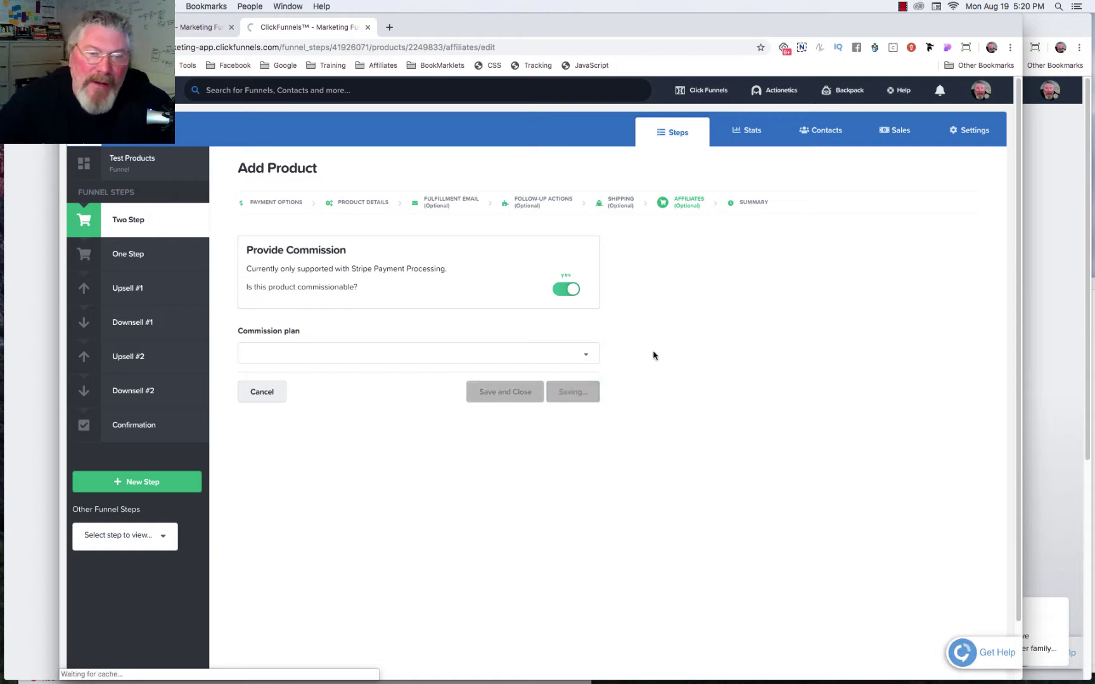
{"action": "scroll", "coordinate": [640, 318], "scroll_direction": "down", "scroll_amount": 2}
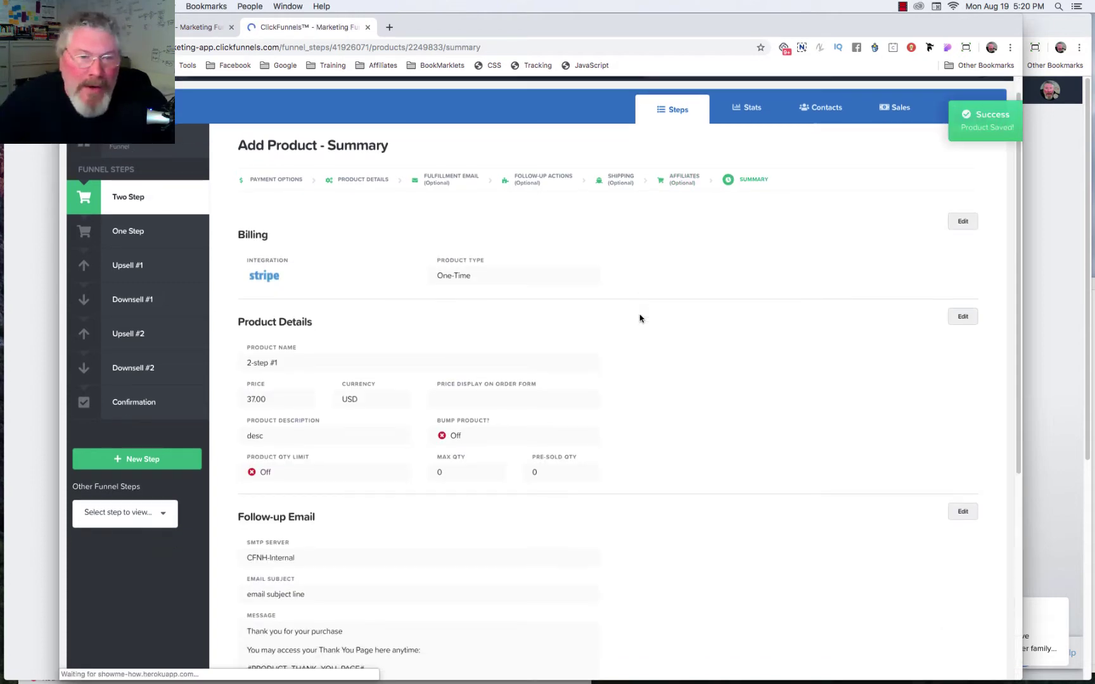
{"action": "scroll", "coordinate": [640, 318], "scroll_direction": "down", "scroll_amount": 1}
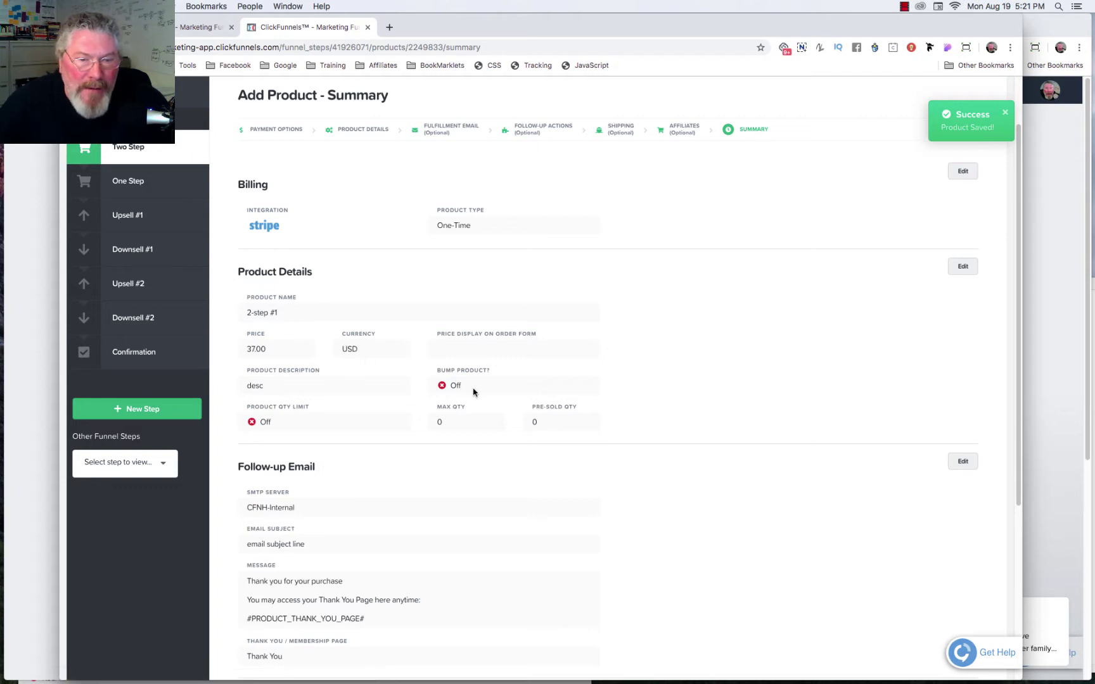
{"action": "scroll", "coordinate": [412, 445], "scroll_direction": "down", "scroll_amount": 3}
{"action": "scroll", "coordinate": [412, 445], "scroll_direction": "down", "scroll_amount": 3}
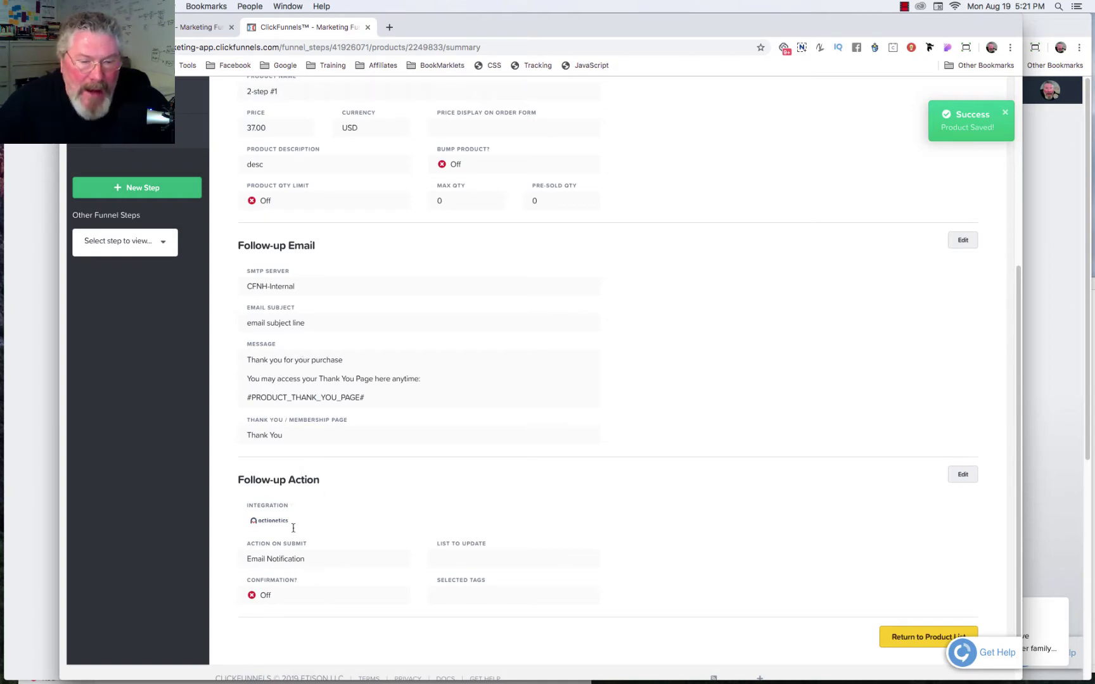
{"action": "scroll", "coordinate": [622, 487], "scroll_direction": "down", "scroll_amount": 2}
{"action": "scroll", "coordinate": [622, 487], "scroll_direction": "up", "scroll_amount": 5}
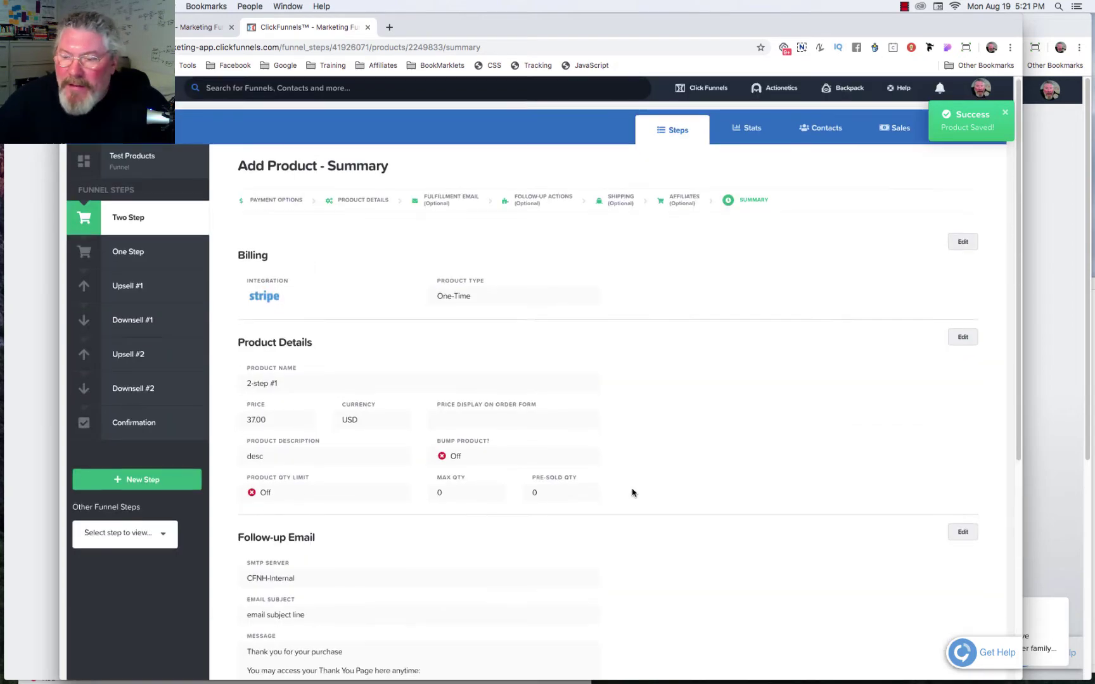
{"action": "scroll", "coordinate": [633, 491], "scroll_direction": "down", "scroll_amount": 5}
{"action": "left_click", "coordinate": [913, 589]}
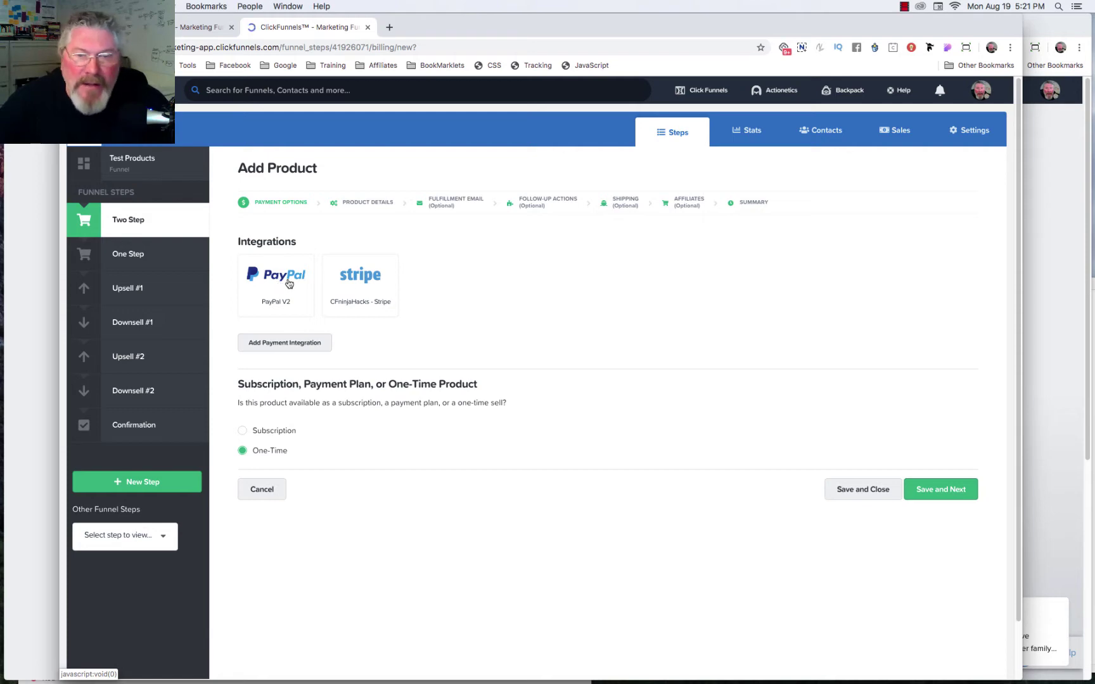
Pick the payment integration, name the product '2-step Bump' and price it at 27 USD
{"action": "left_click", "coordinate": [282, 283]}
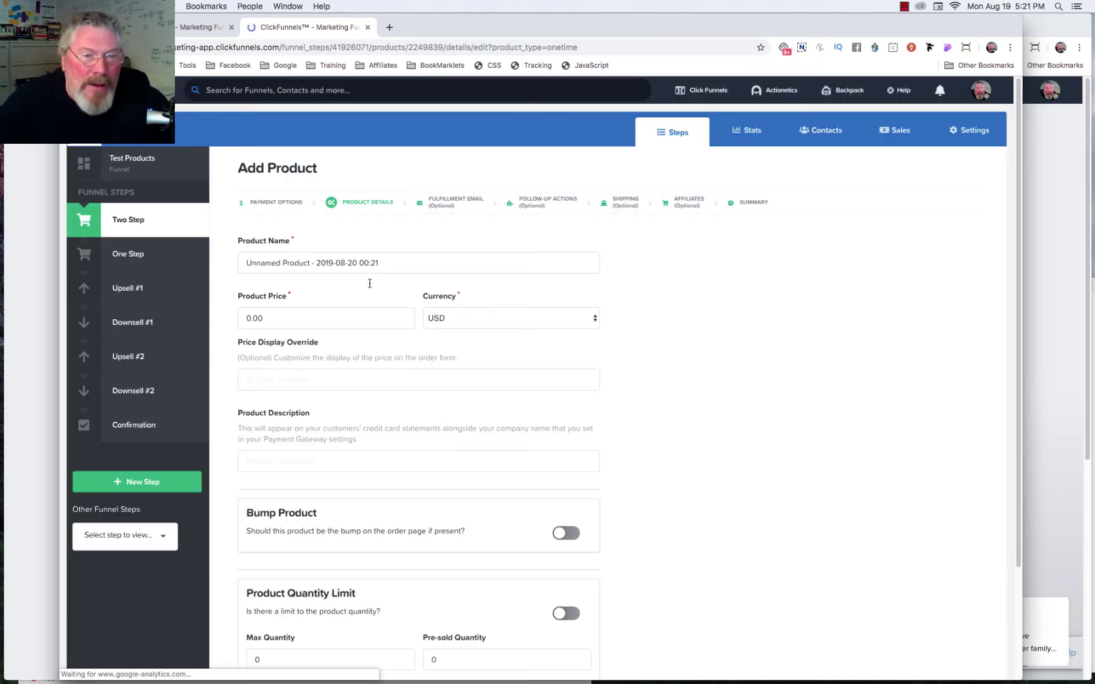
{"action": "triple_click", "coordinate": [340, 263]}
{"action": "type", "text": "2-s"}
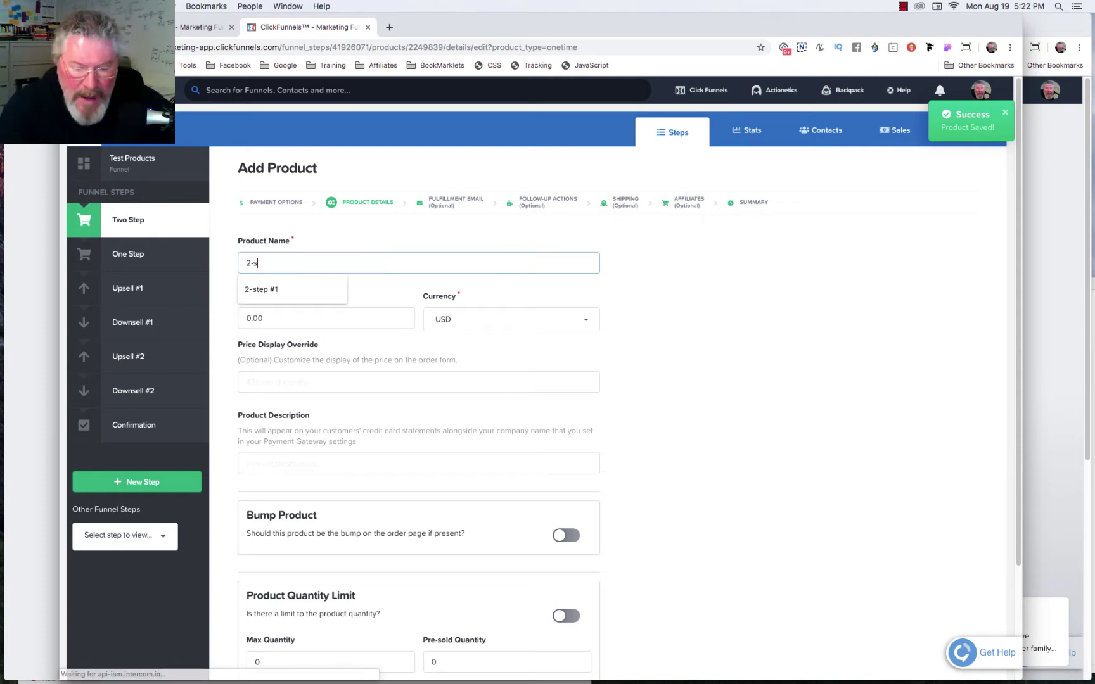
{"action": "type", "text": "tep Bum"}
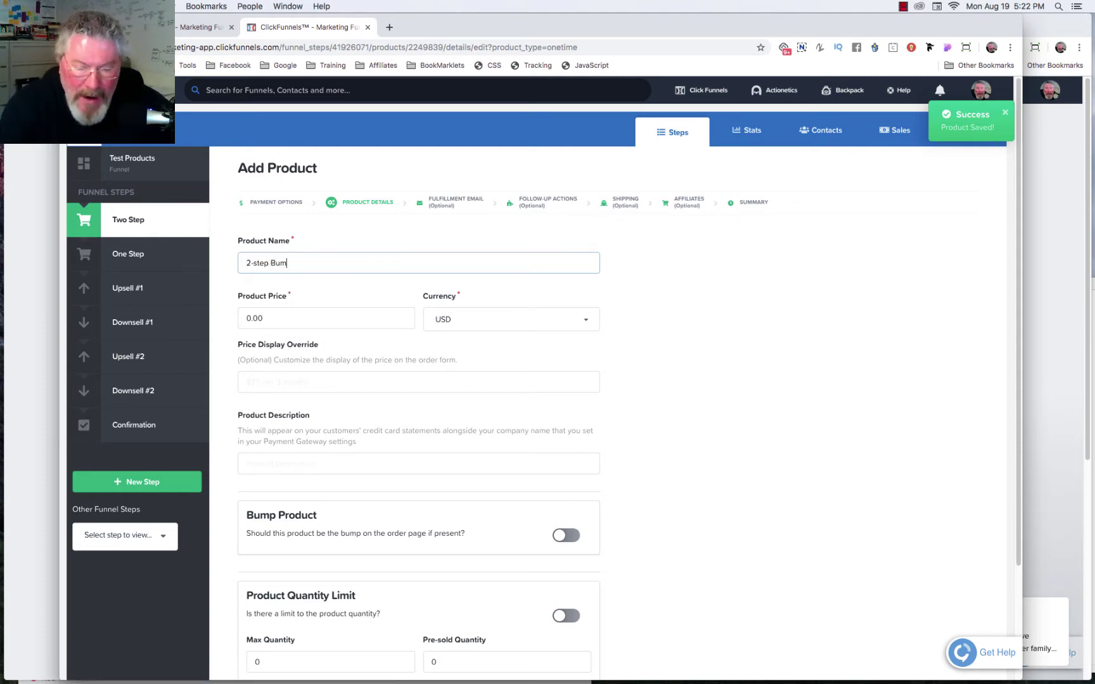
{"action": "type", "text": "p"}
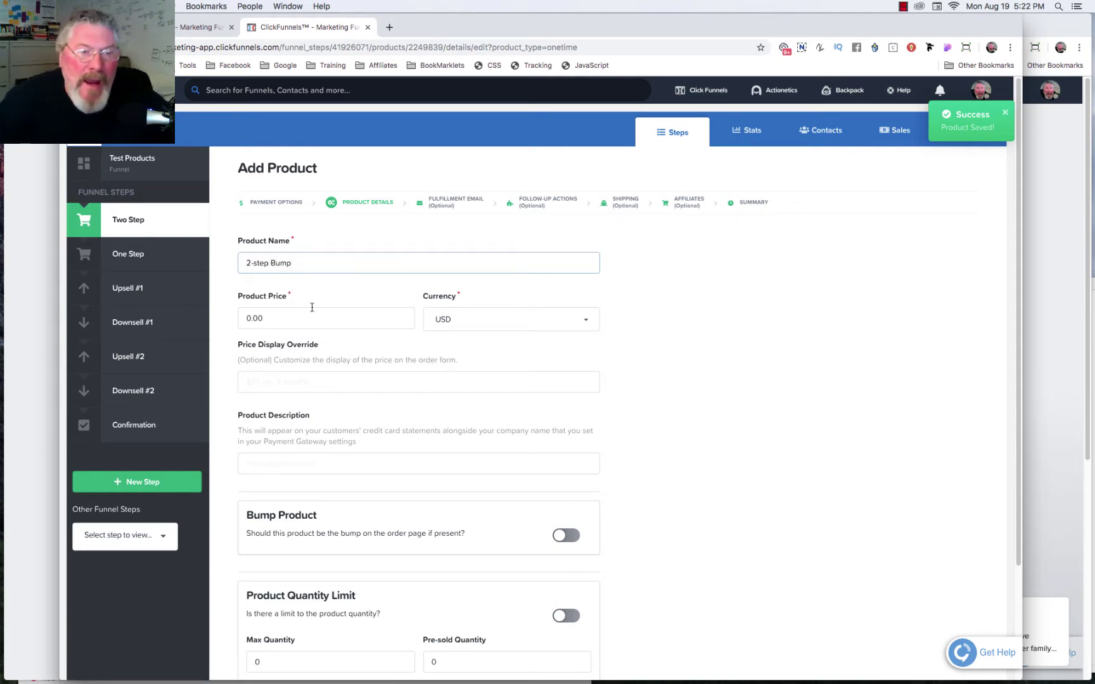
{"action": "left_click", "coordinate": [289, 317]}
{"action": "left_click_drag", "start_coordinate": [289, 318], "coordinate": [243, 315]}
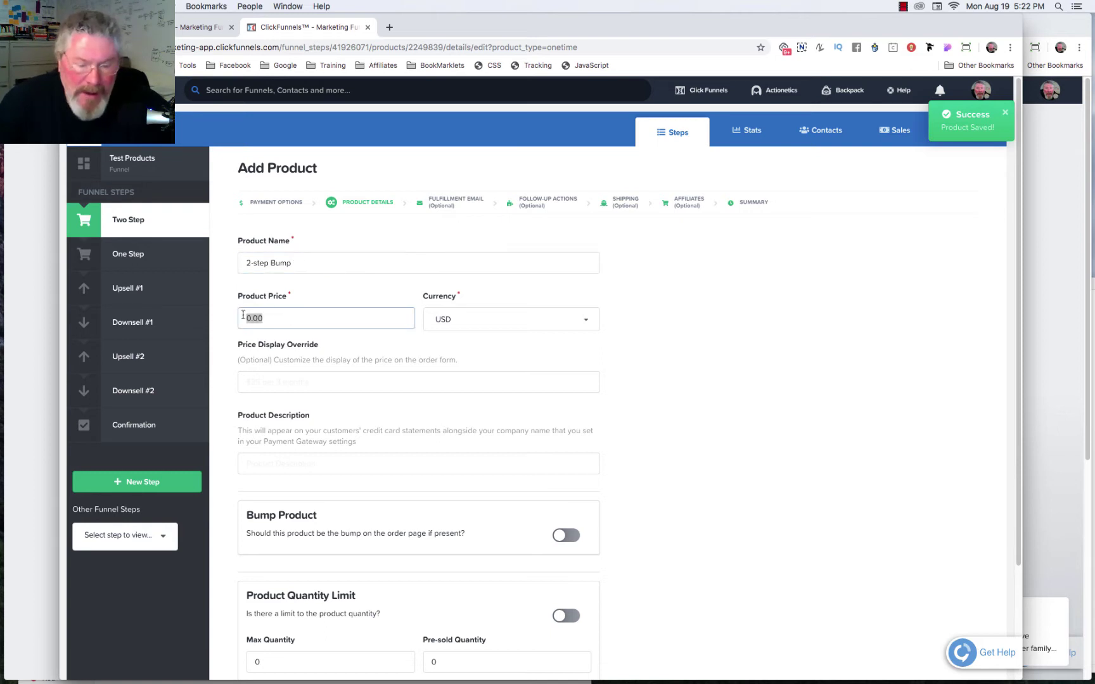
{"action": "type", "text": "27"}
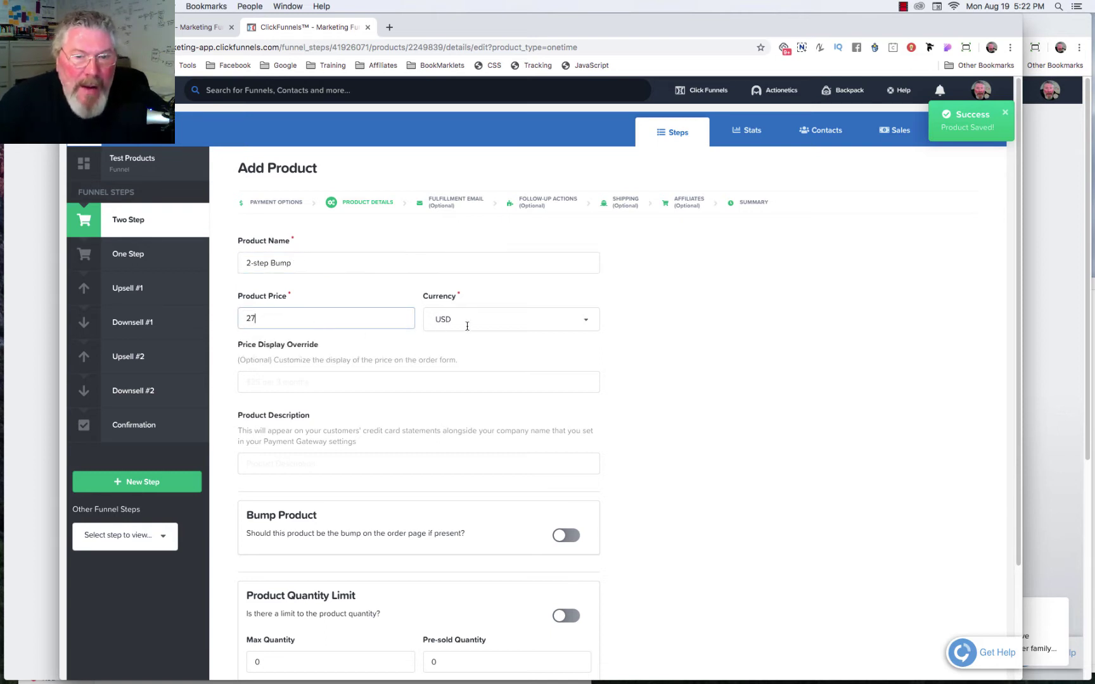
{"action": "left_click", "coordinate": [451, 354]}
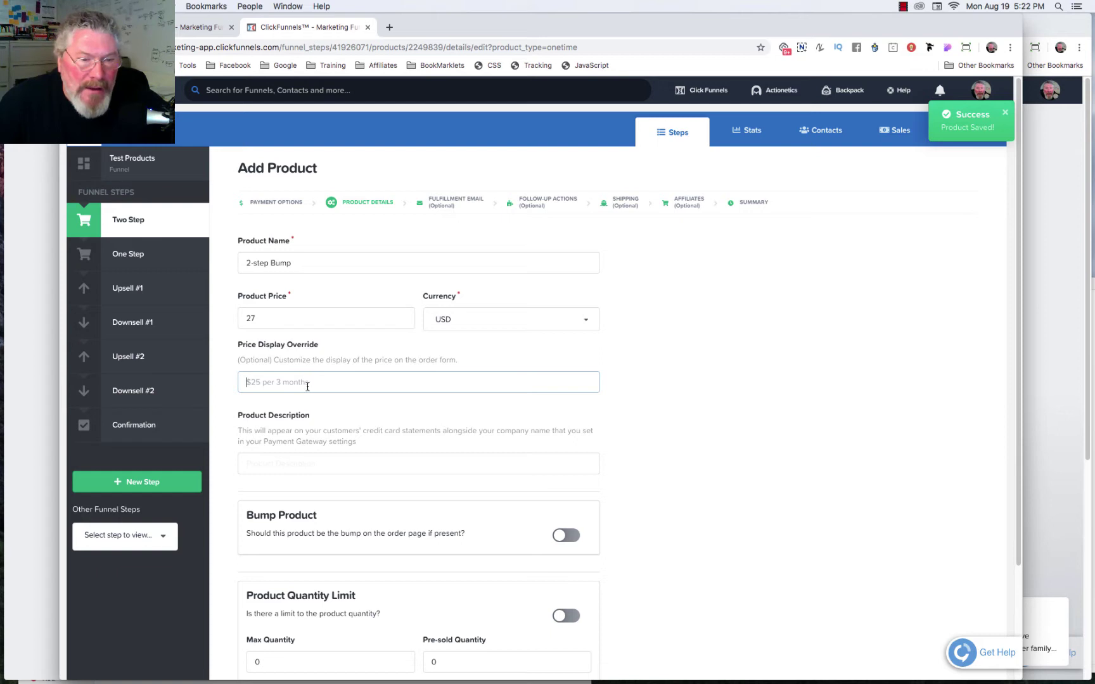
Add the description 'desc', mark it as the bump product, and save the details
{"action": "scroll", "coordinate": [309, 388], "scroll_direction": "down", "scroll_amount": 1}
{"action": "scroll", "coordinate": [332, 366], "scroll_direction": "down", "scroll_amount": 1}
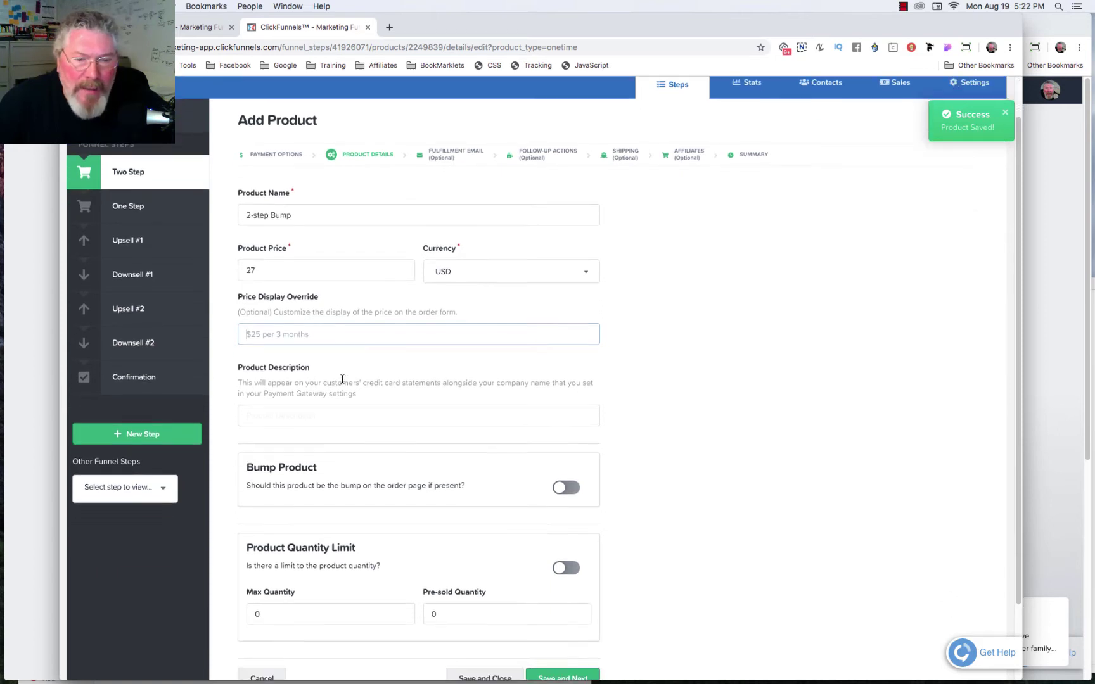
{"action": "left_click", "coordinate": [283, 399]}
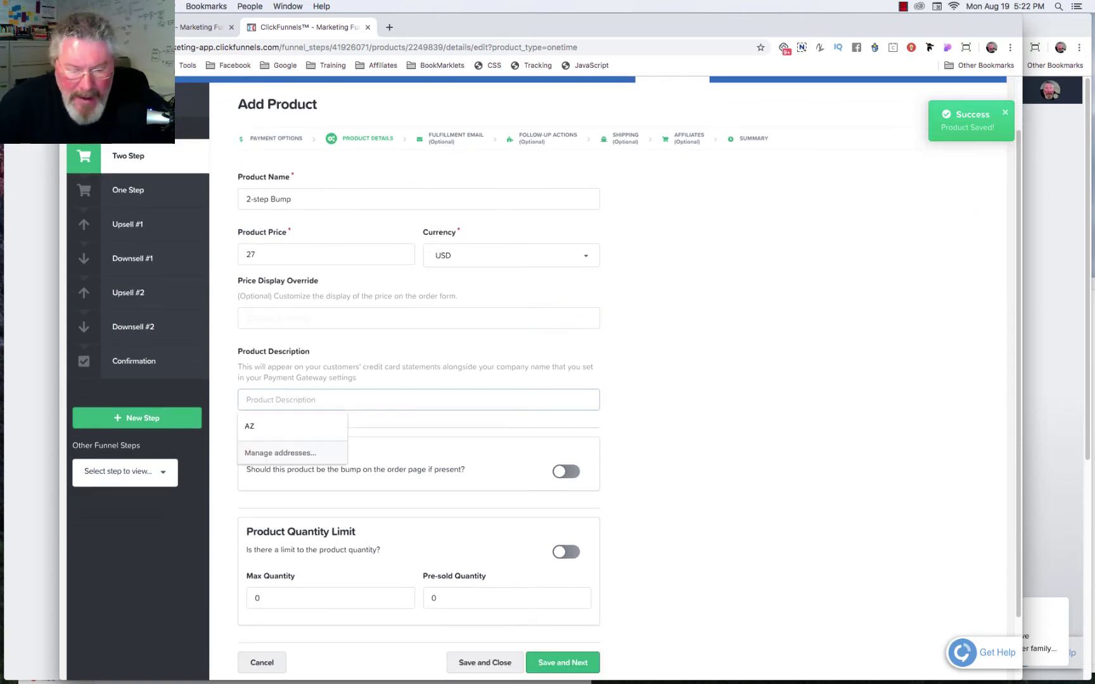
{"action": "type", "text": "desc"}
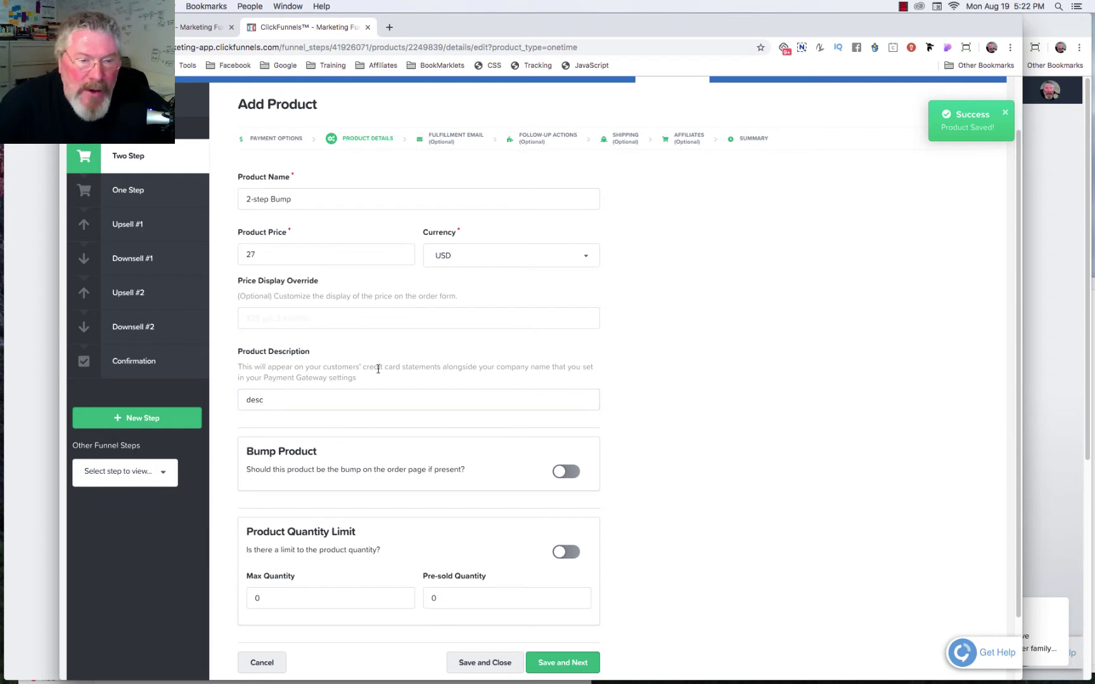
{"action": "left_click", "coordinate": [576, 478]}
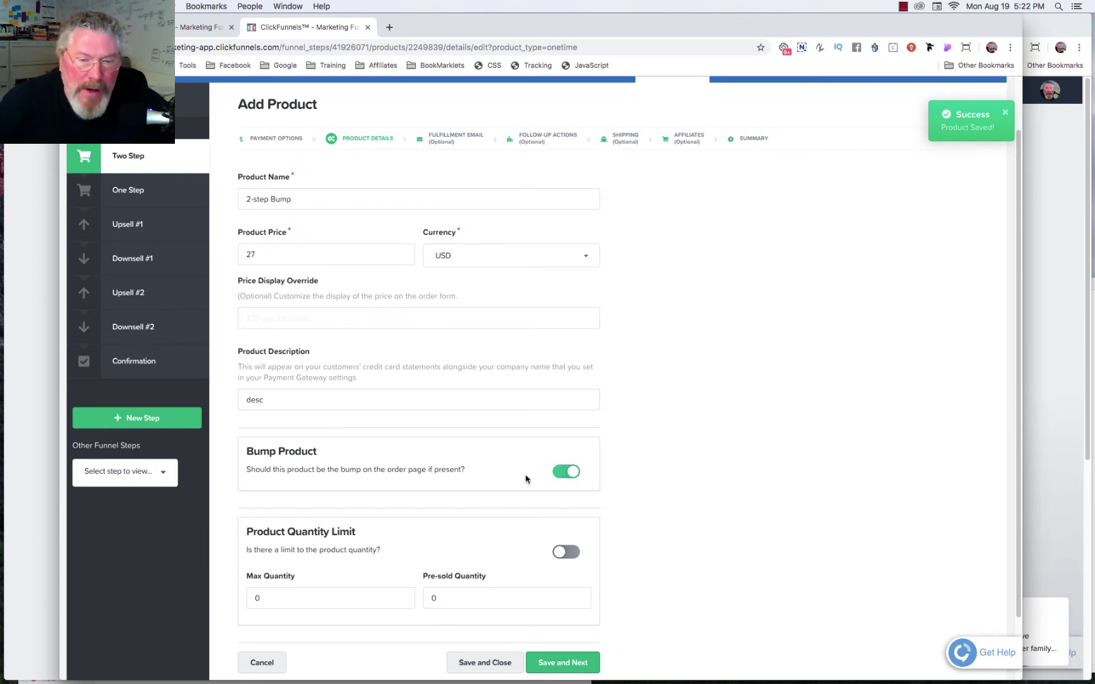
{"action": "scroll", "coordinate": [561, 474], "scroll_direction": "down", "scroll_amount": 2}
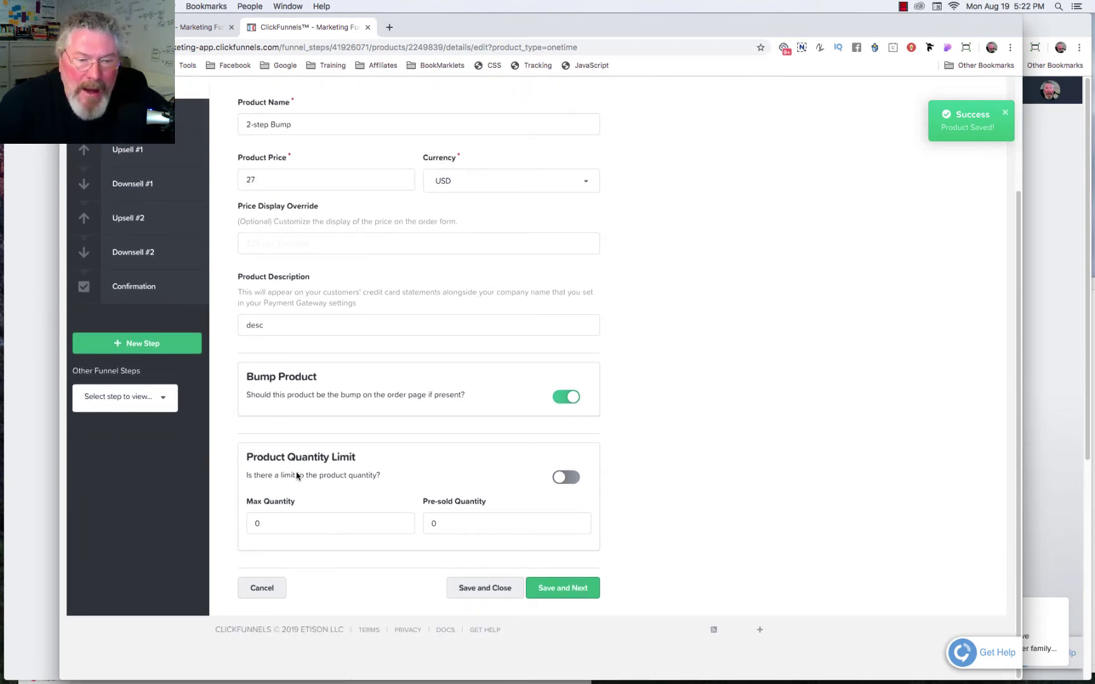
{"action": "left_click", "coordinate": [546, 593]}
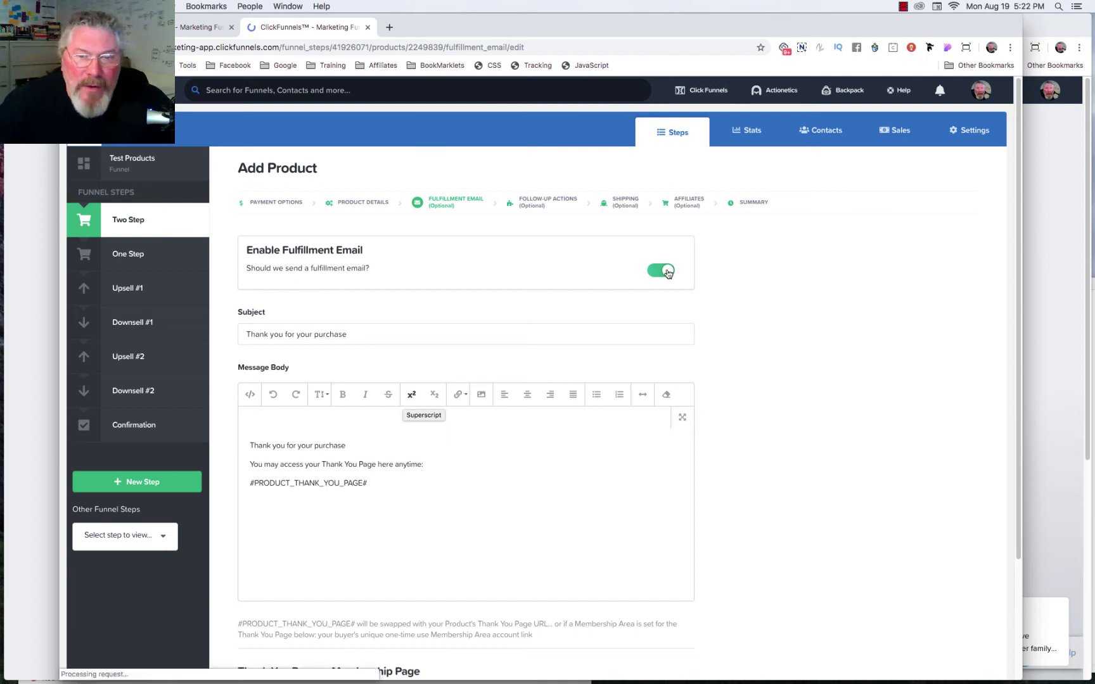
Advance the 2-step Bump product to Follow-Up Actions and bring the save buttons into view
{"action": "left_click", "coordinate": [535, 203]}
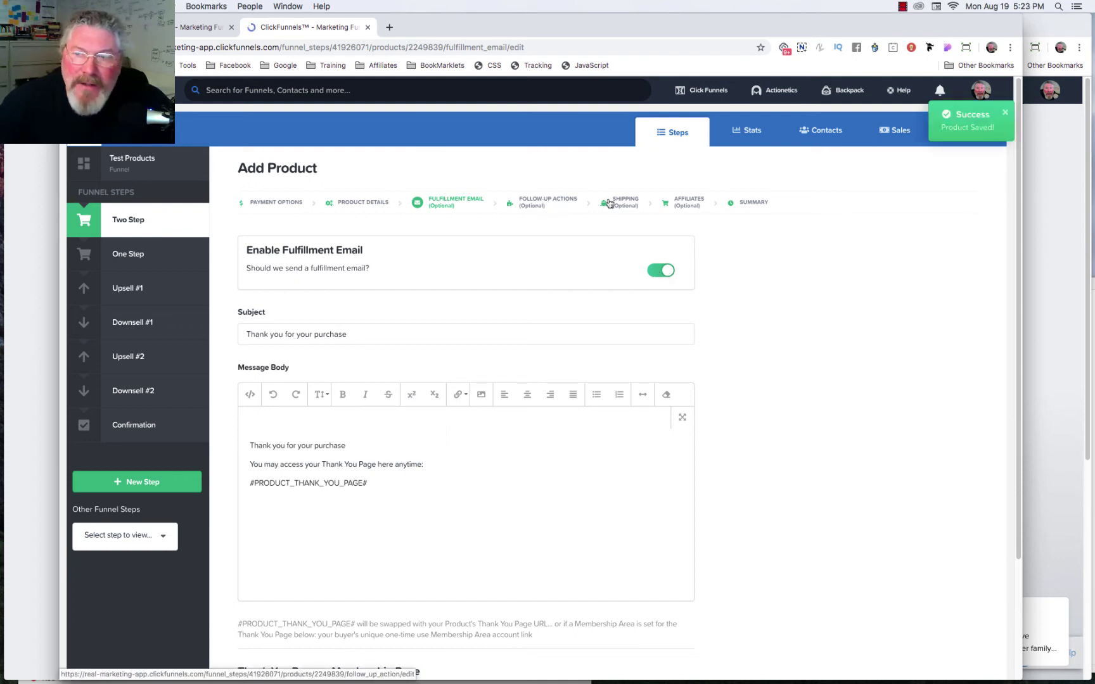
{"action": "scroll", "coordinate": [786, 287], "scroll_direction": "down", "scroll_amount": 3}
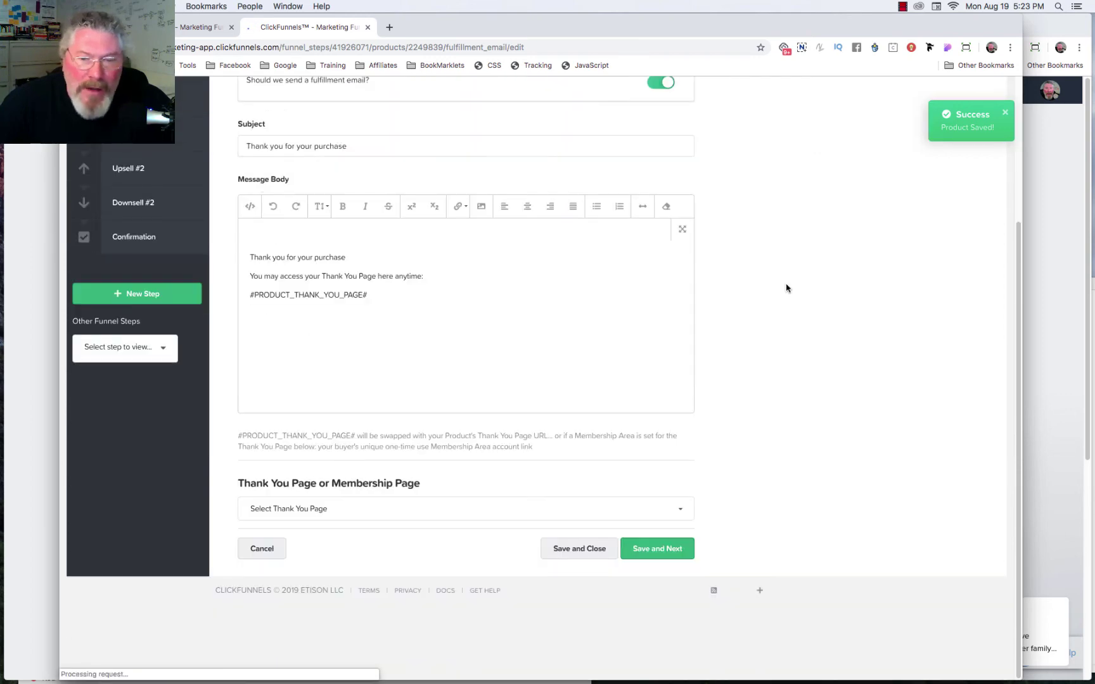